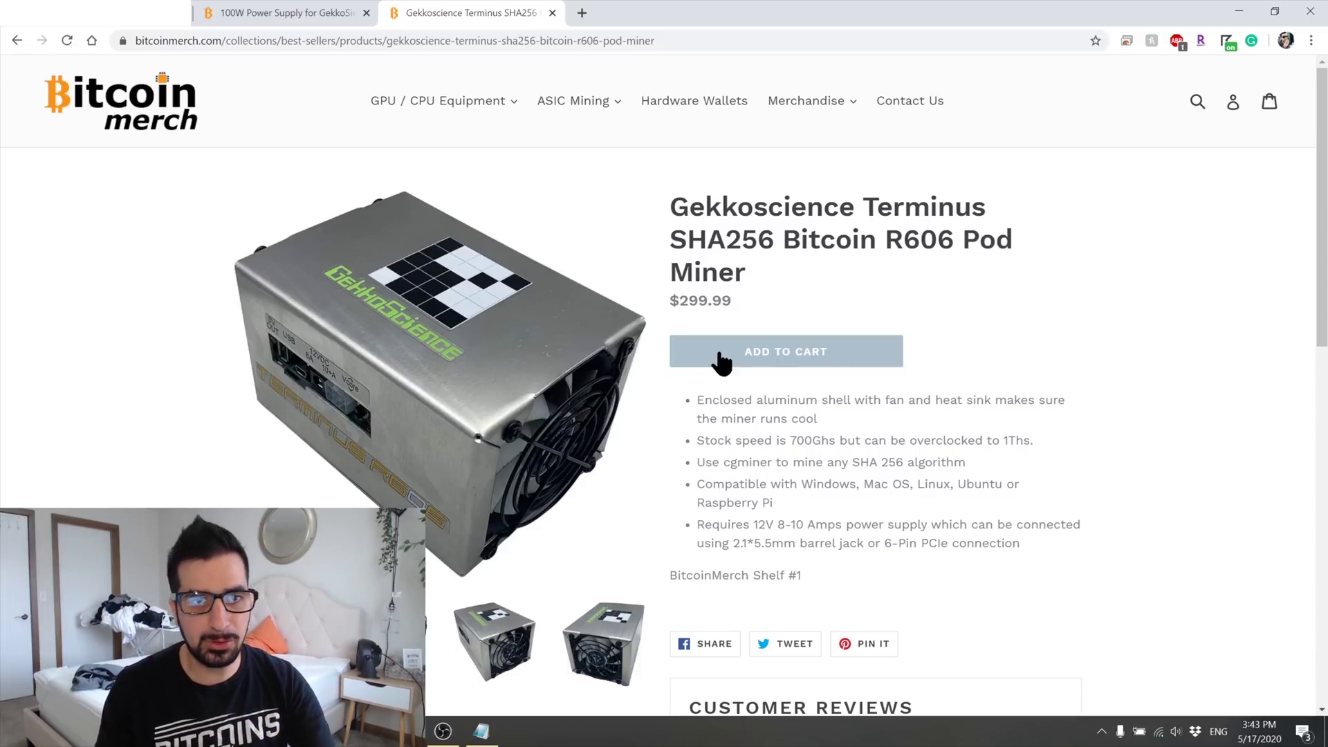
Download Zadig 2.5 from the Zadig website.
click(325, 13)
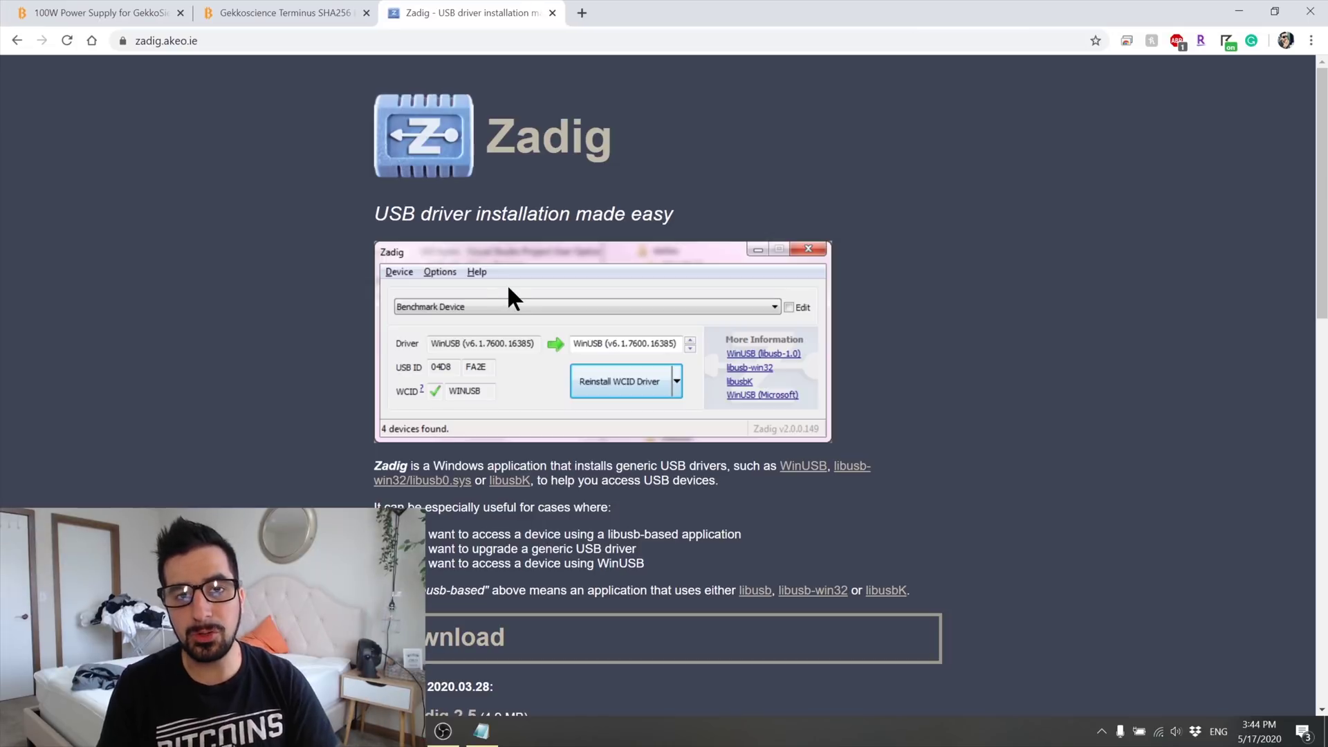
scroll(675, 372, down, 3)
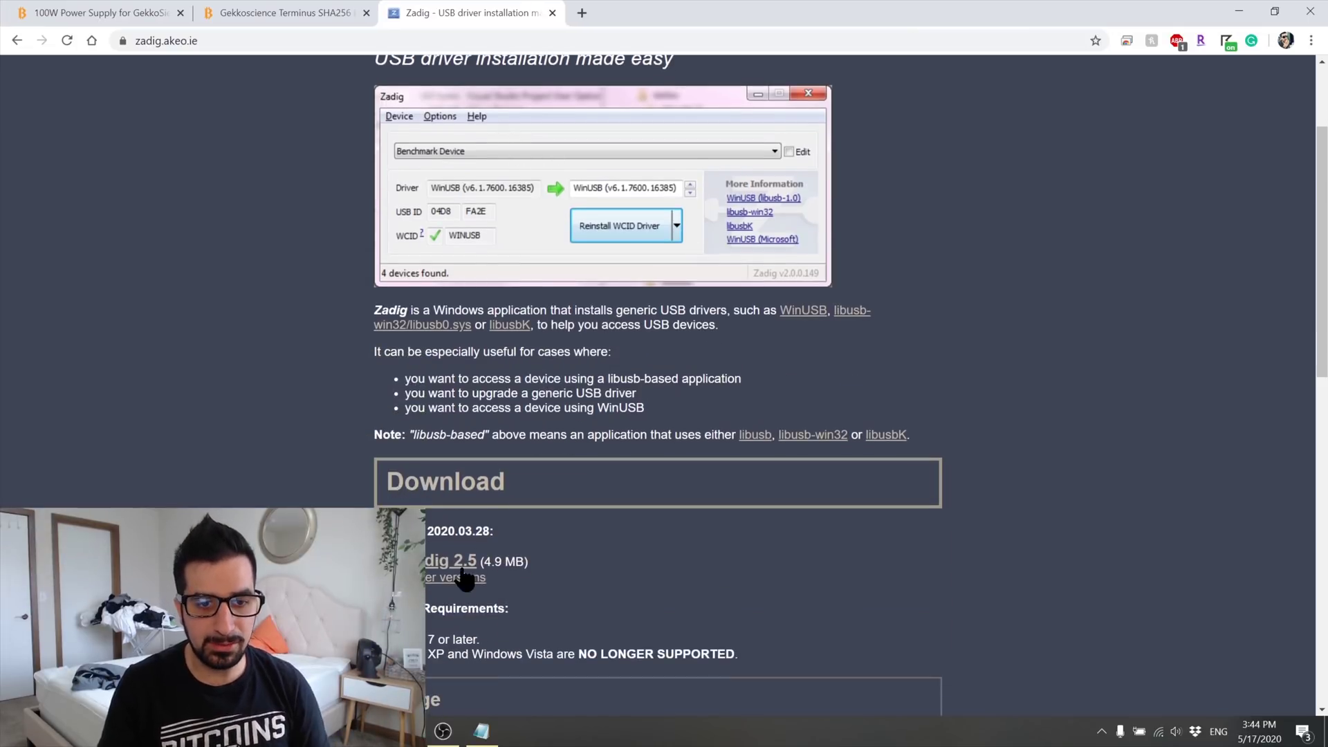
click(453, 562)
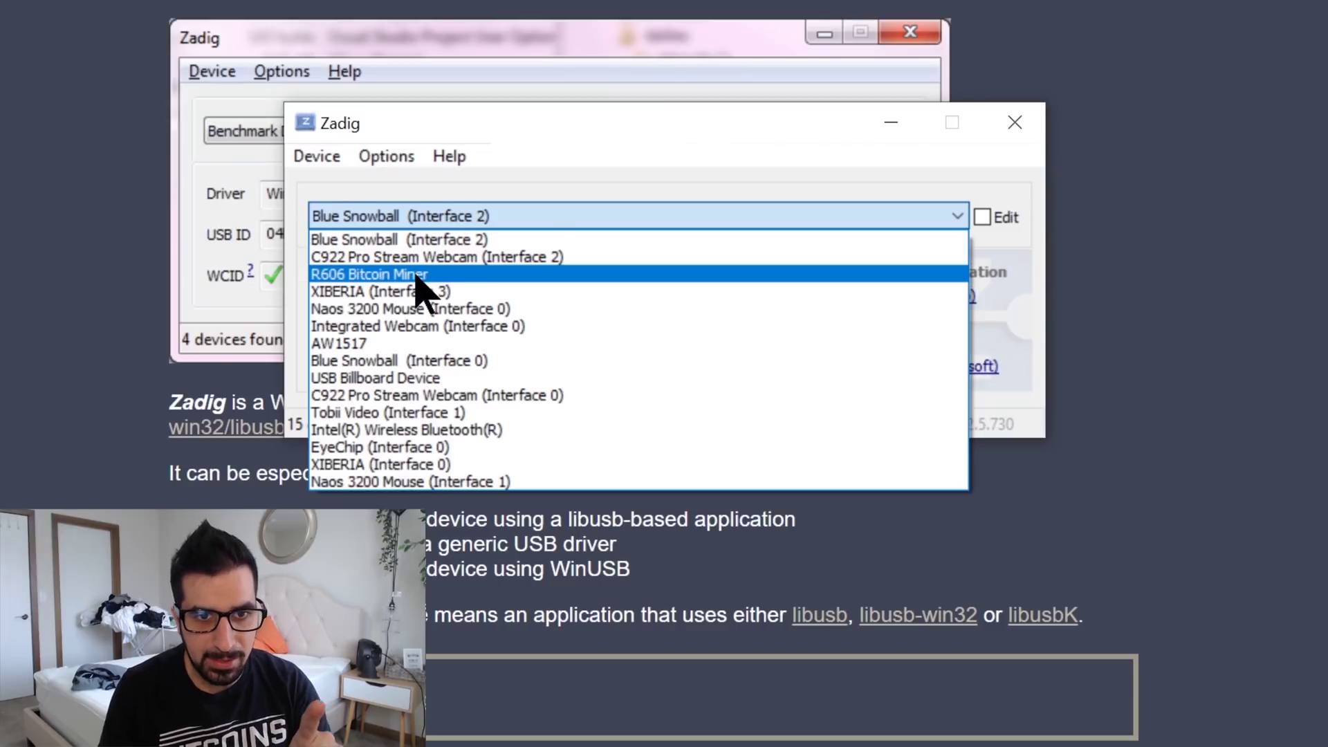
Select the R606 Bitcoin Miner in Zadig, check the device listing options, and replace its driver with WinUSB (v6.1.7600.16385).
click(418, 274)
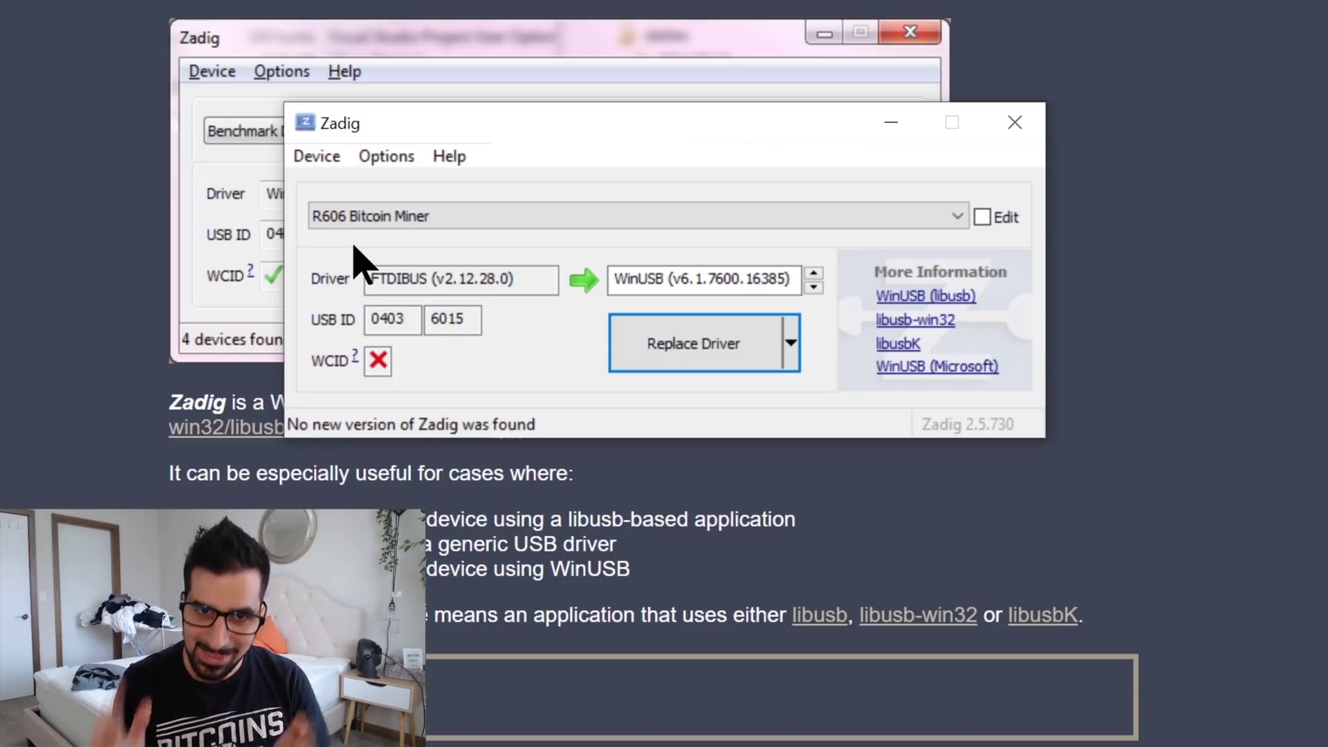
click(387, 157)
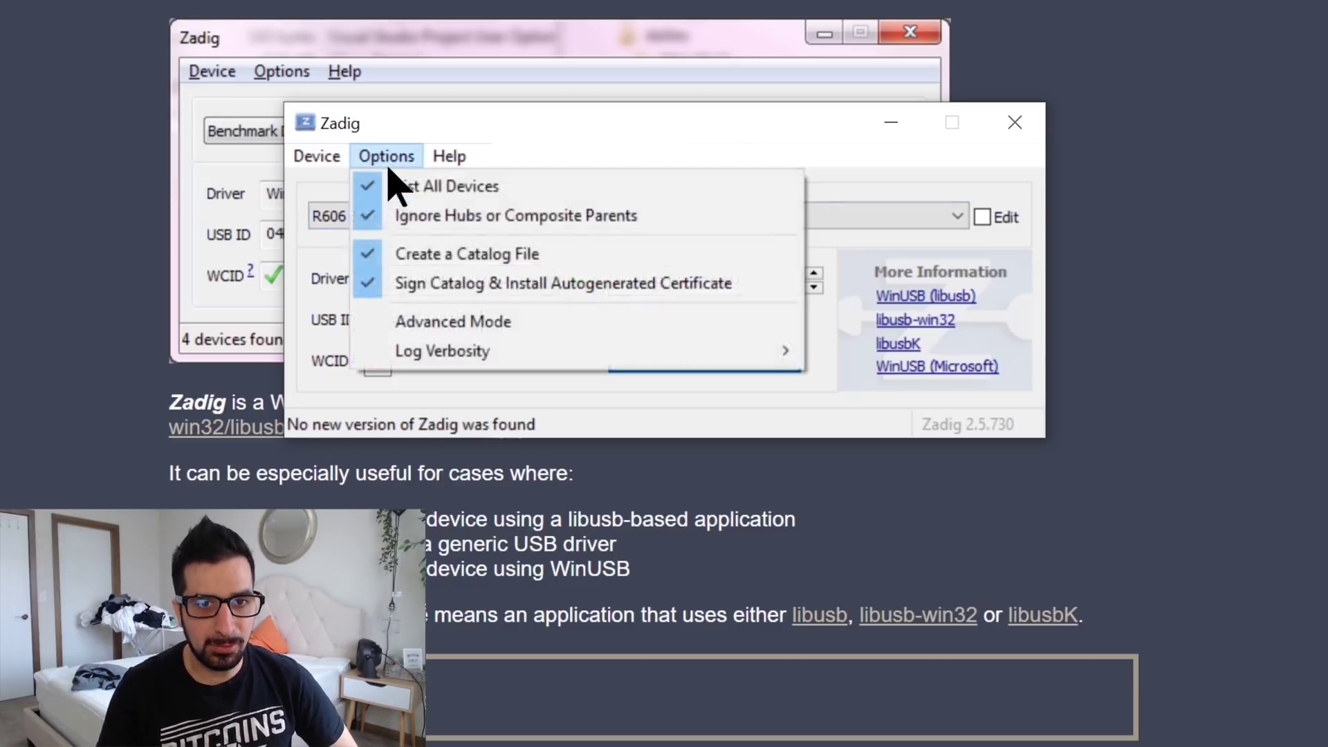
click(816, 211)
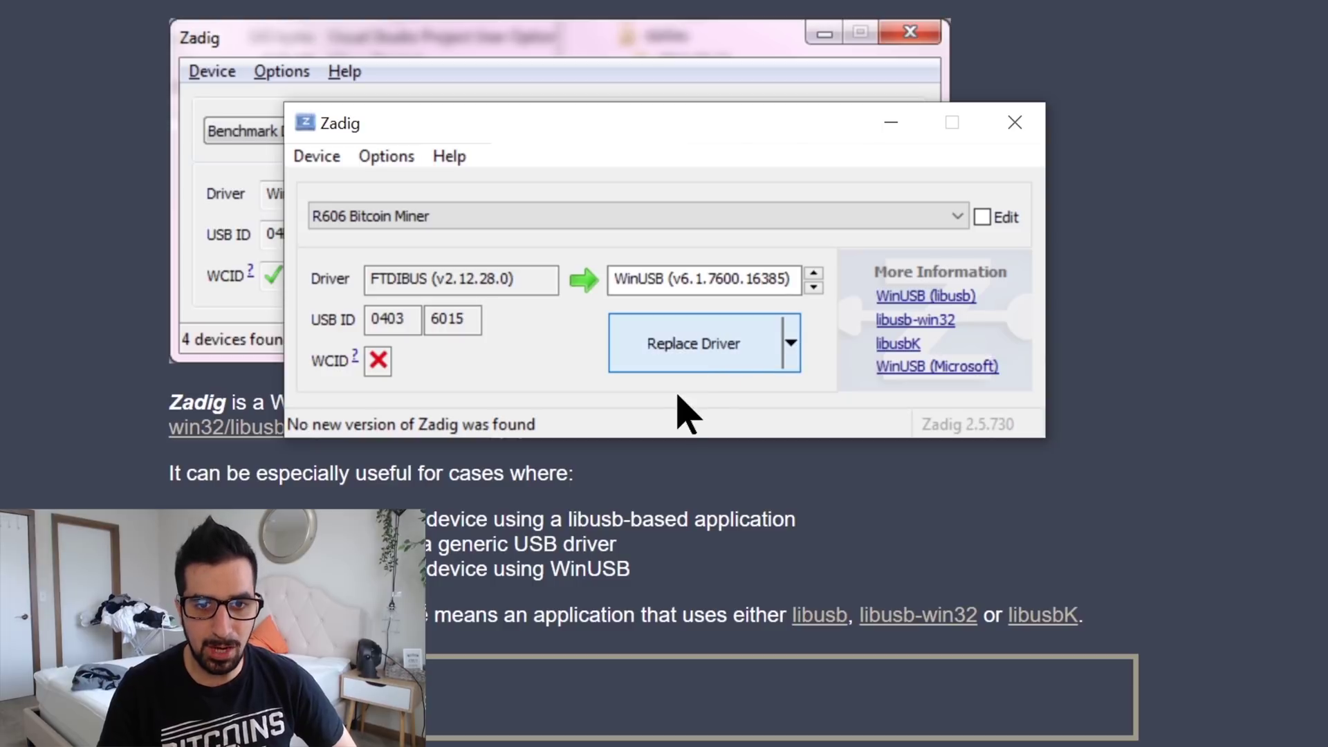
click(693, 363)
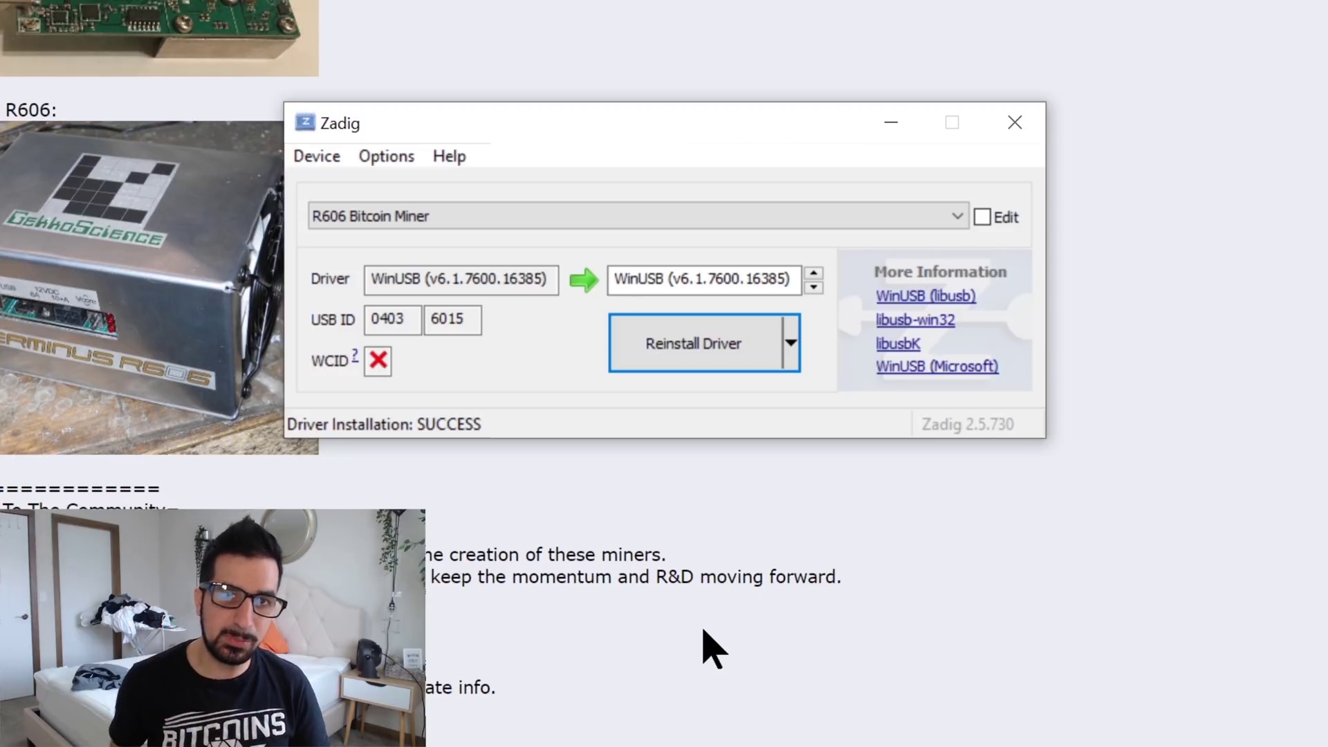
Read through the GekkoScience NewPac / Terminus R606 support thread, from the miner overview and expected performance down to the software setup instructions.
click(703, 630)
scroll(703, 630, down, 2)
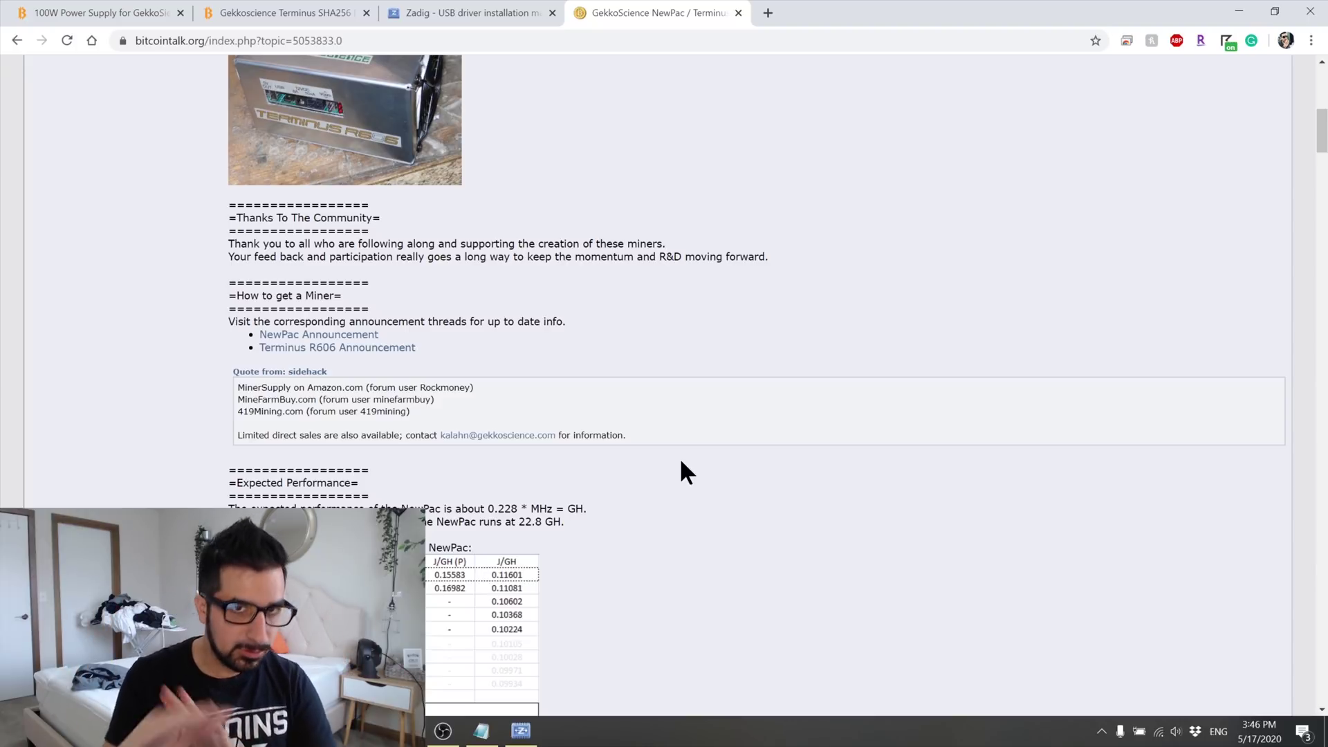
scroll(698, 463, down, 3)
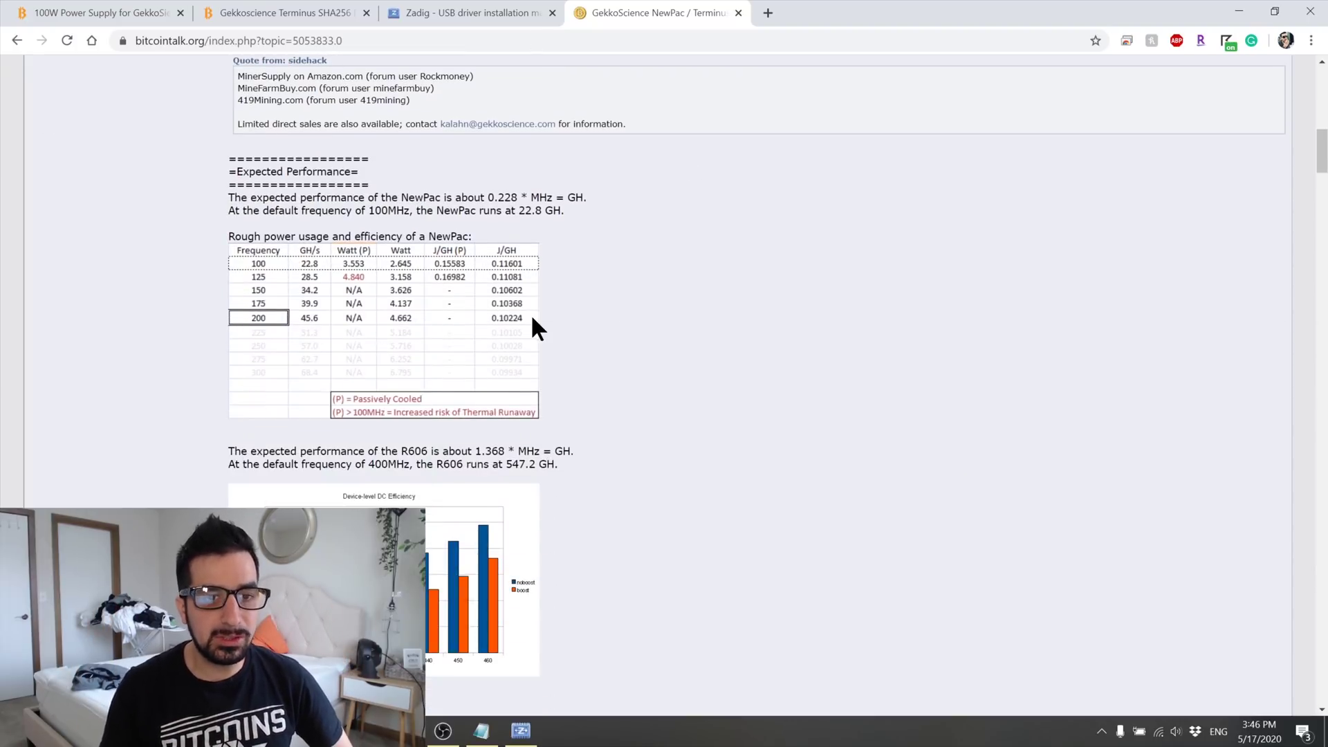
scroll(553, 332, up, 2)
scroll(579, 352, up, 7)
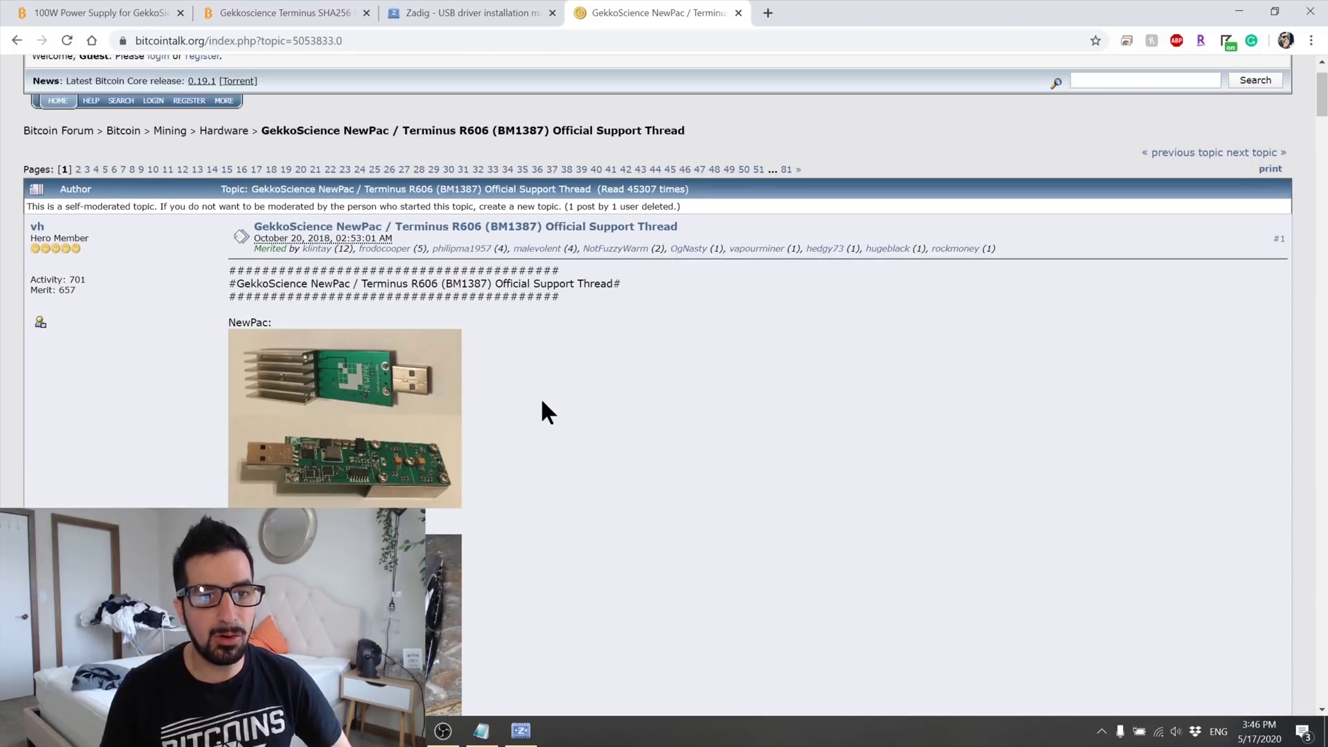
scroll(498, 207, up, 2)
scroll(572, 446, down, 9)
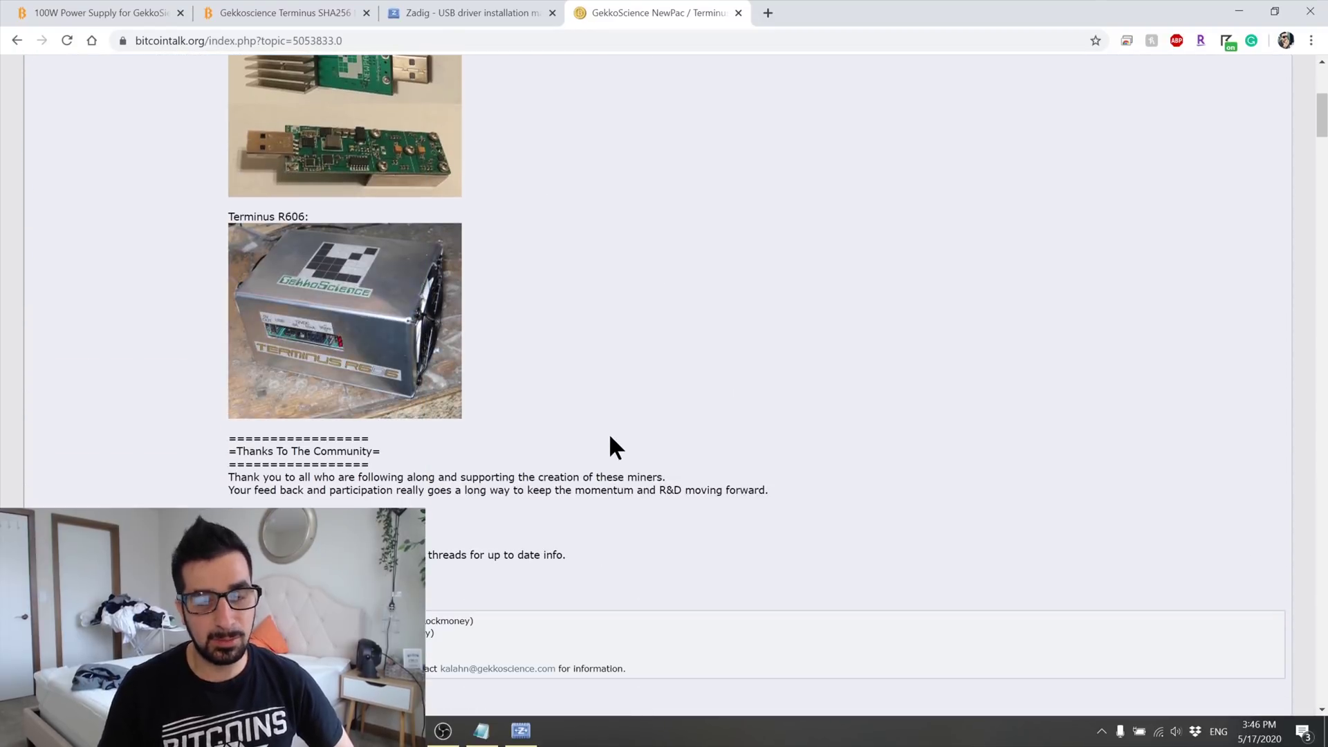
scroll(612, 443, down, 20)
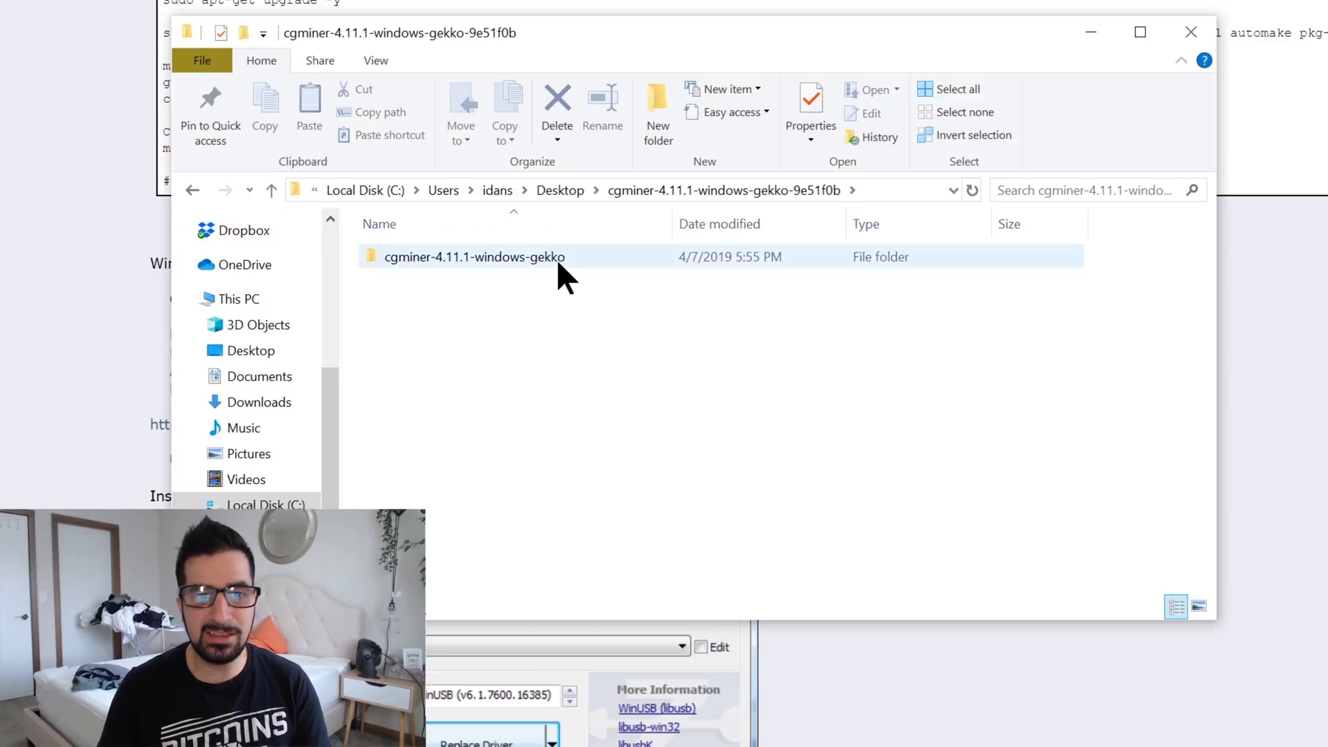
Run the single_test_mining batch file from the cgminer-4.11.1-windows-gekko folder and answer n to the logging question.
double_click(555, 259)
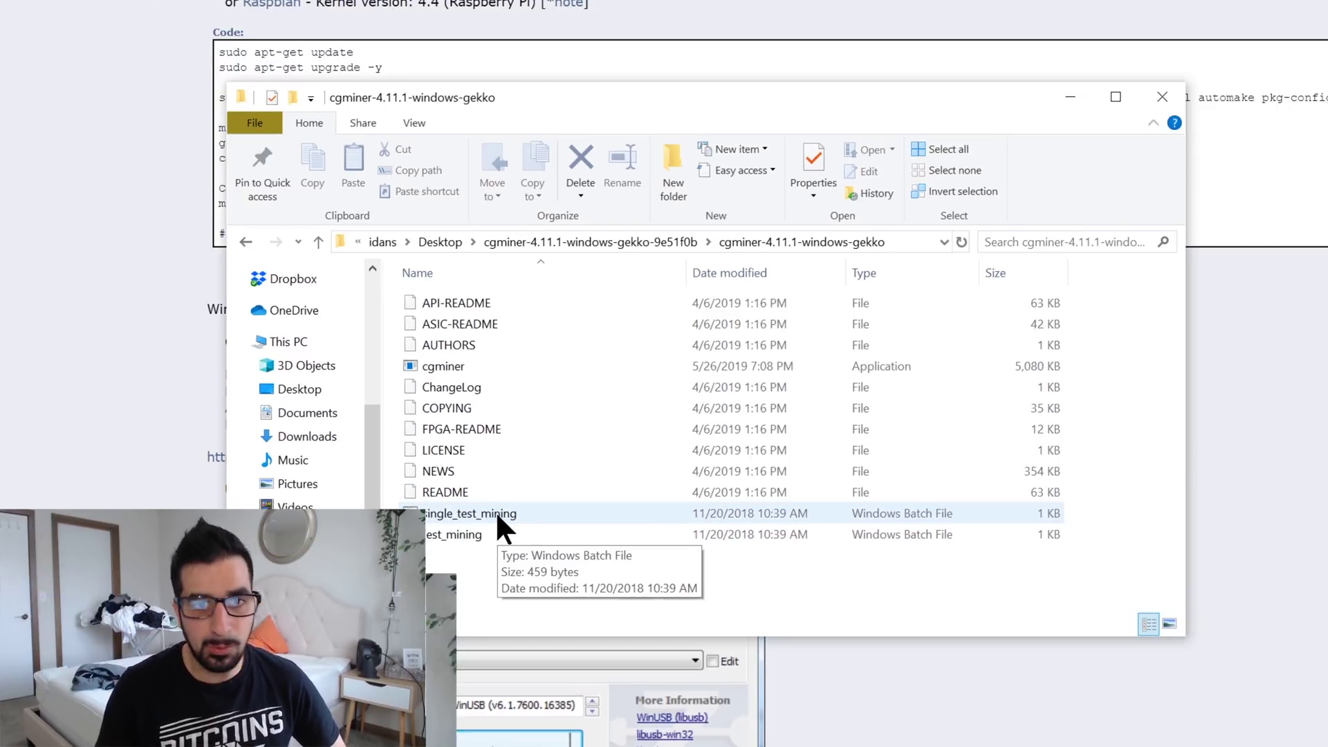
double_click(465, 486)
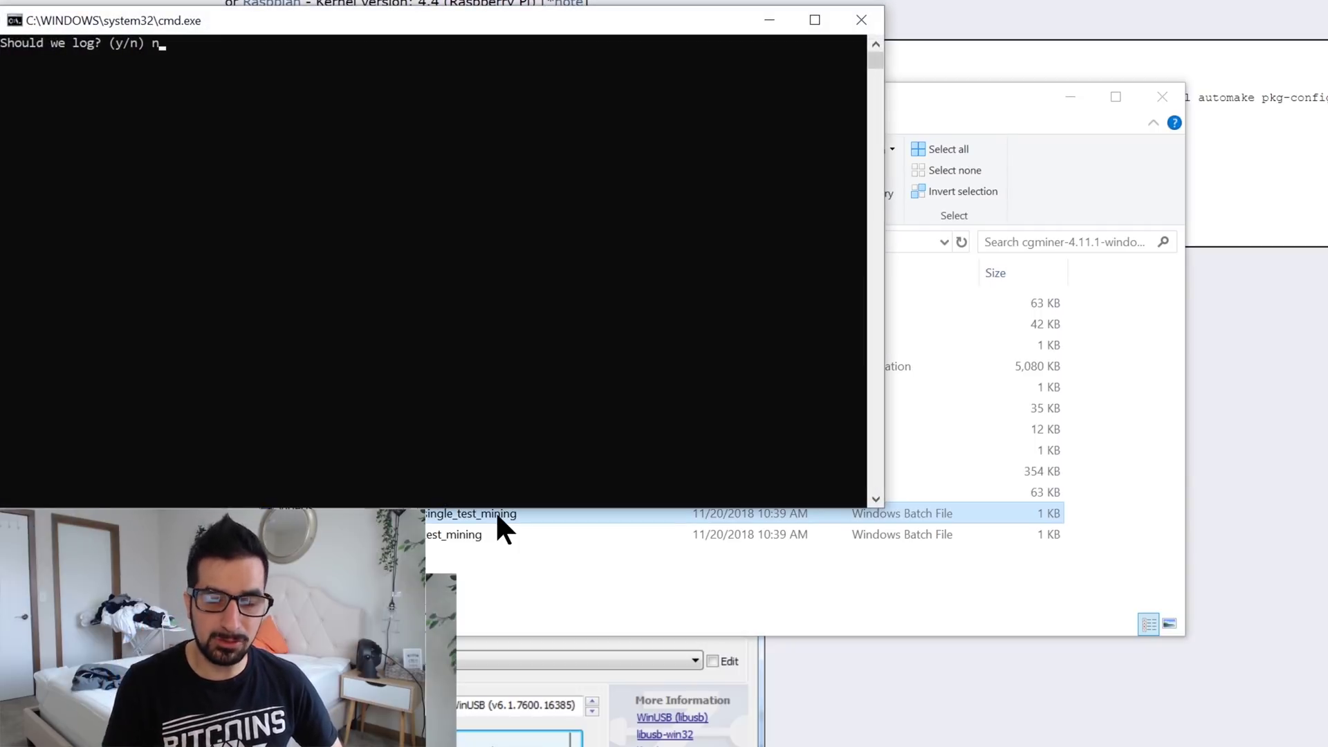
text(n)
key(Return)
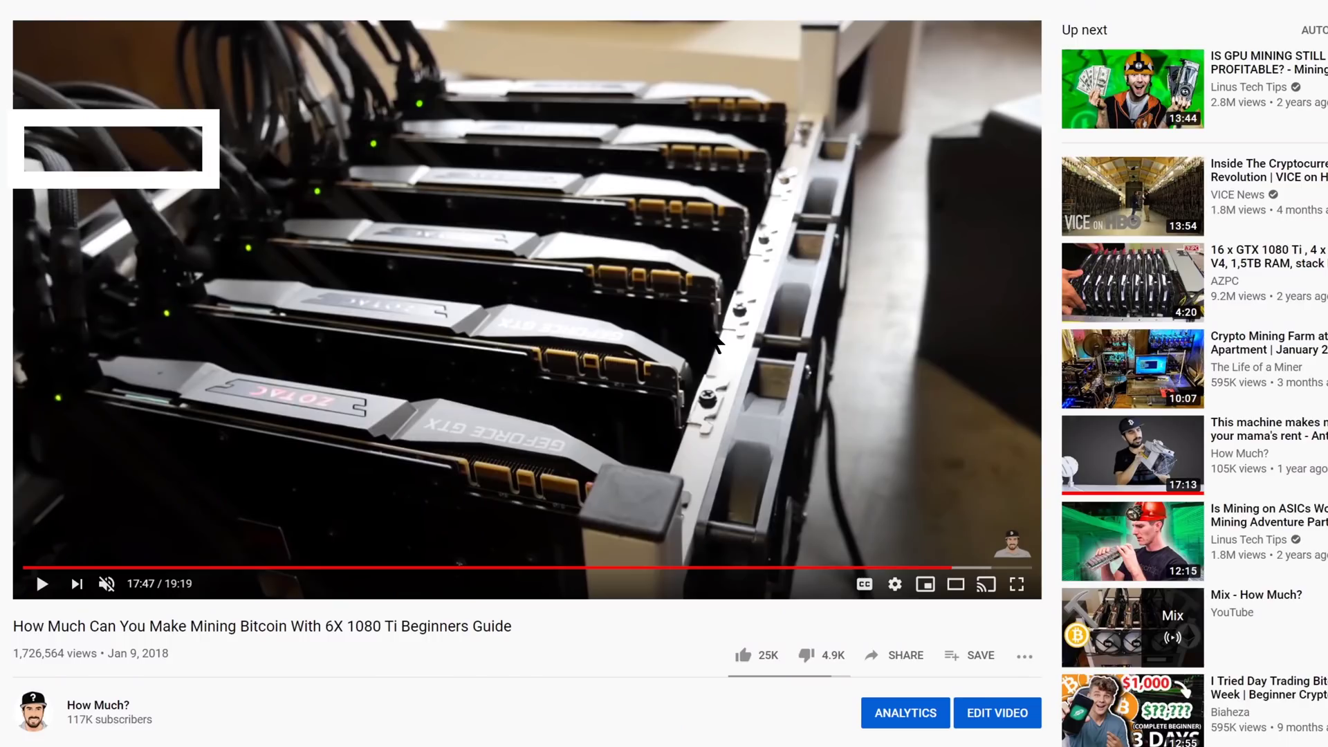
click(747, 660)
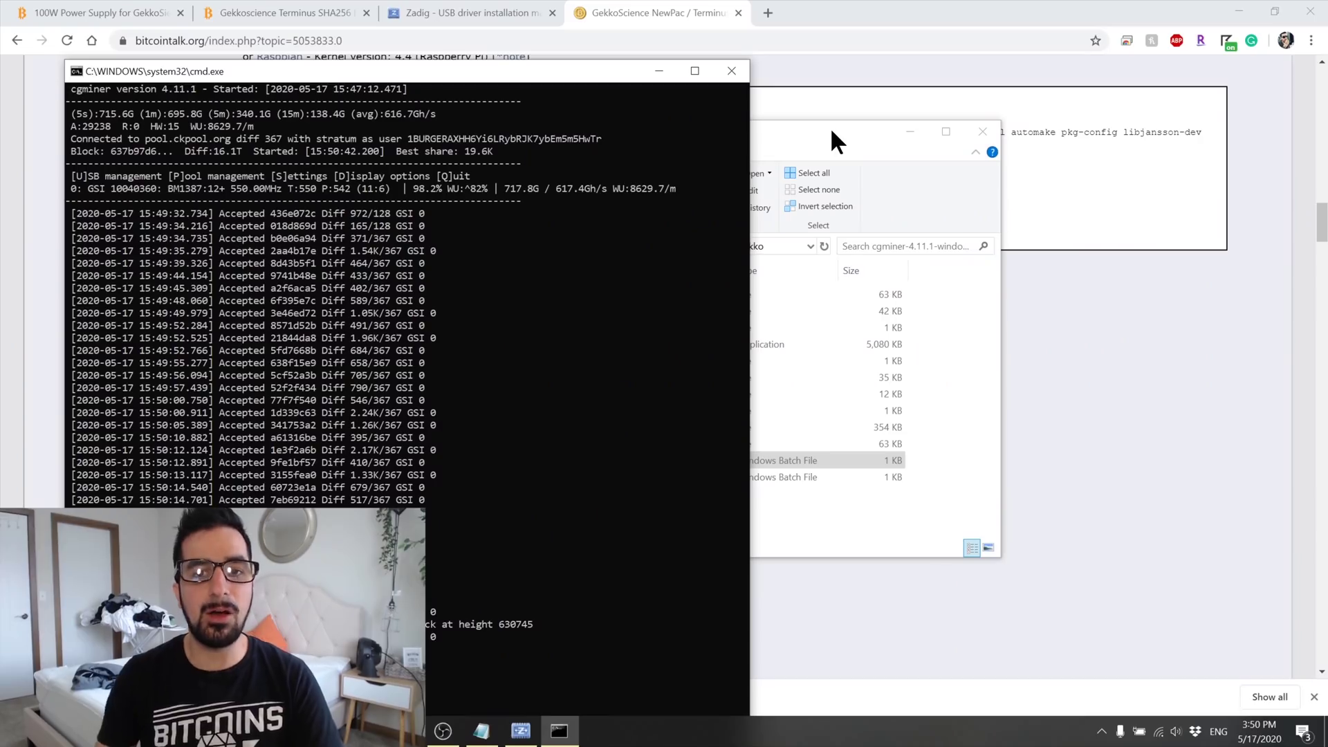
Open the single_test_mining batch file for editing and highlight the pool URL and wallet address in its cgminer.exe line.
click(830, 127)
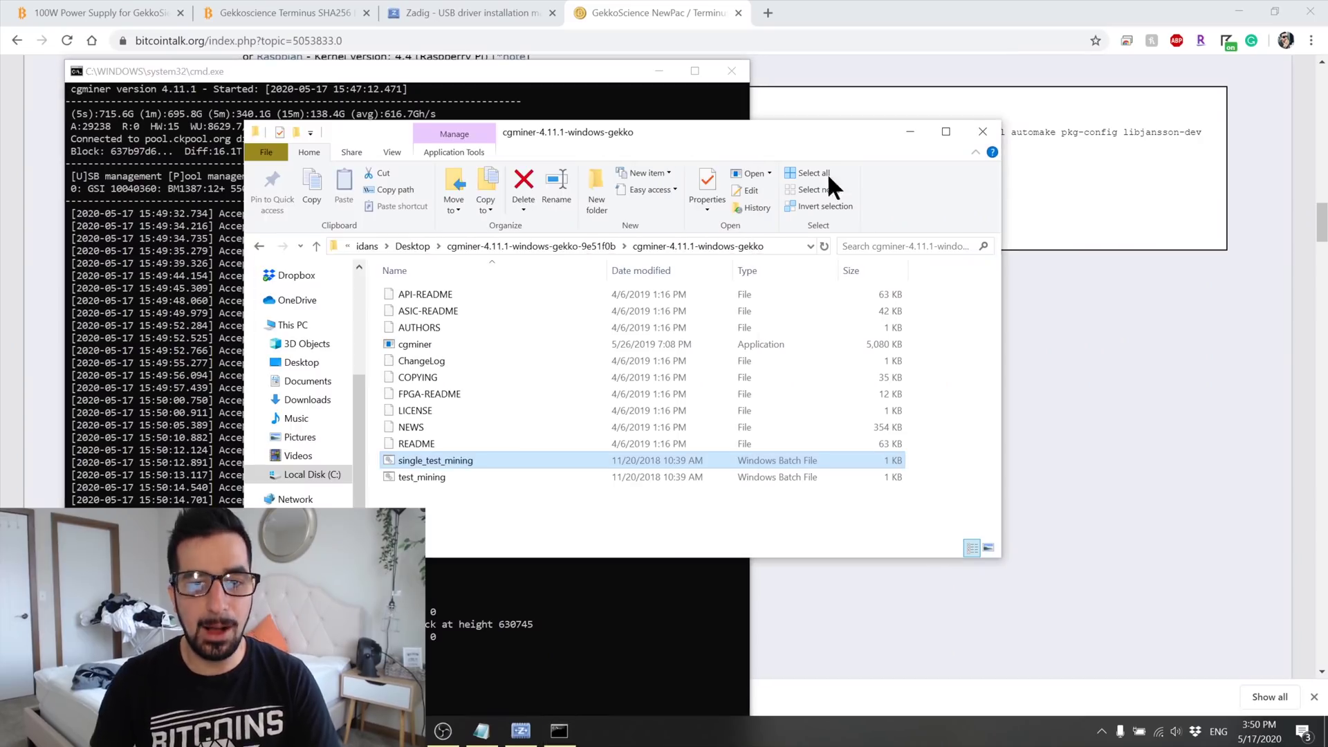
right_click(442, 459)
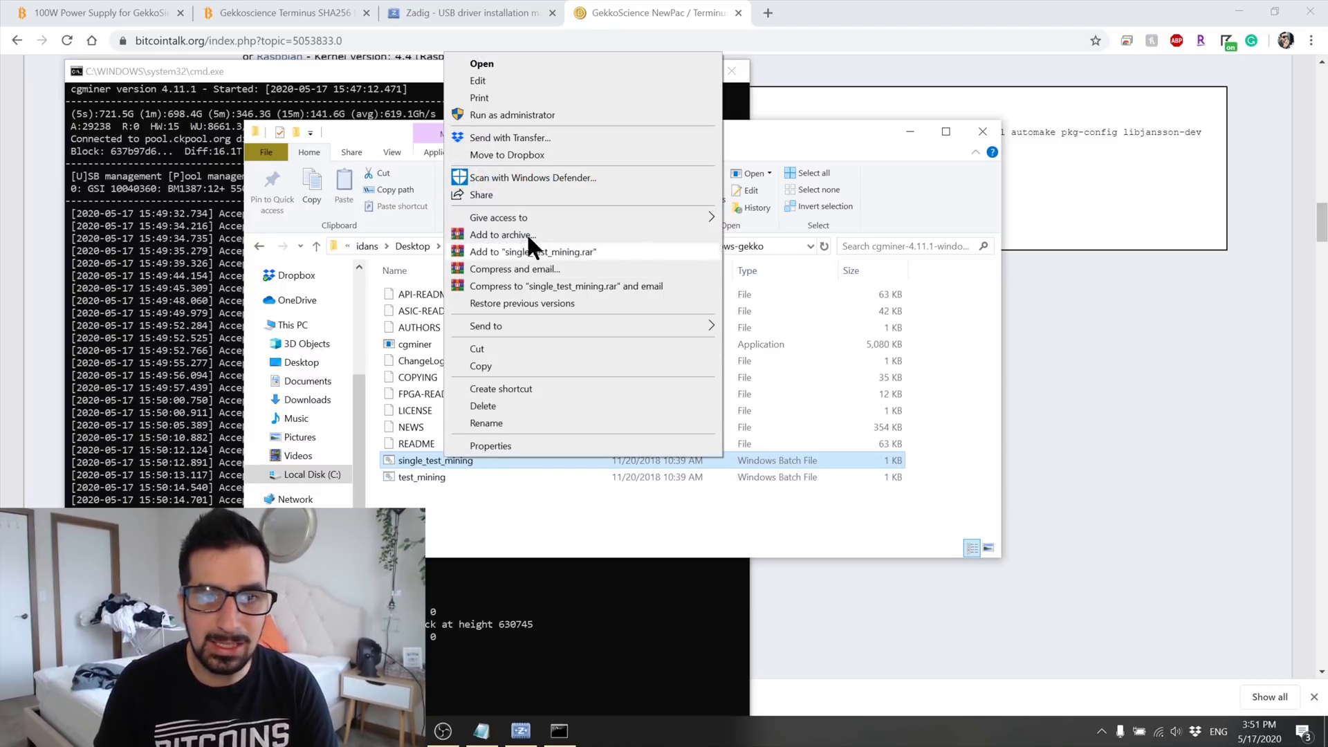
click(517, 78)
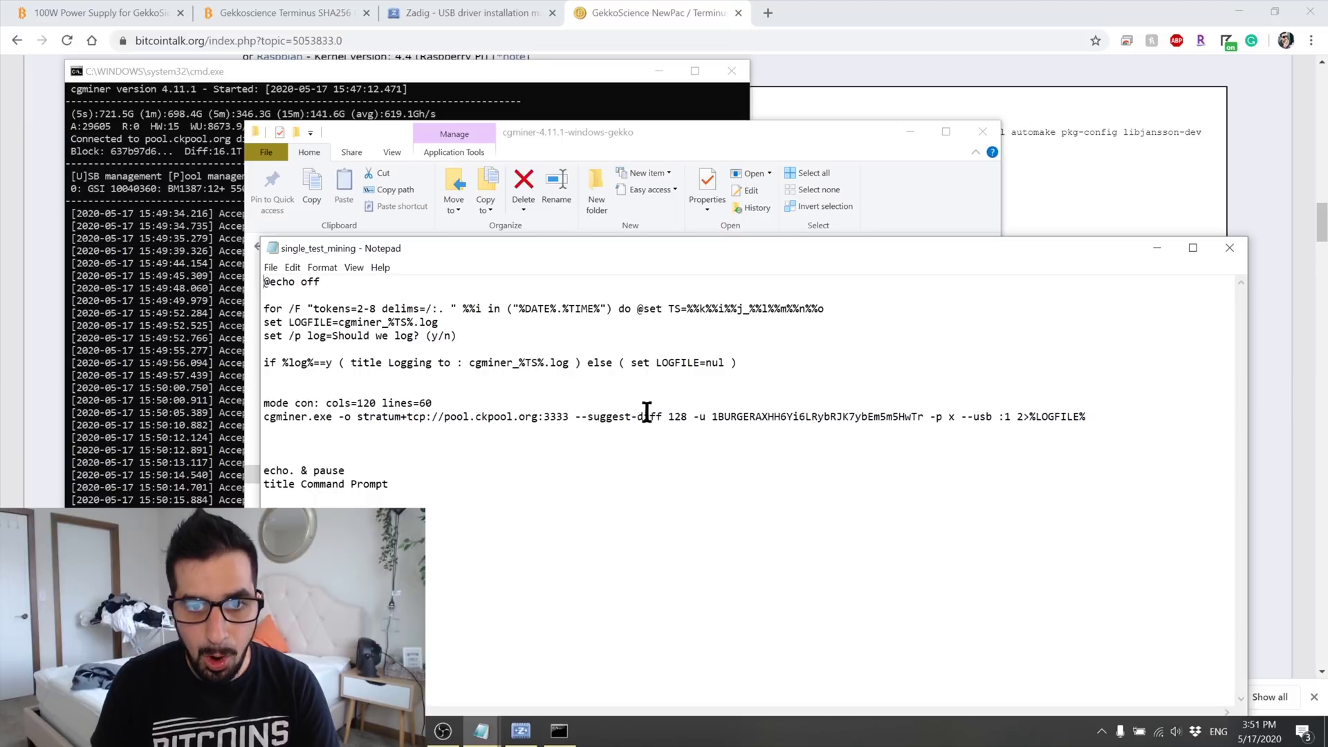
drag(357, 417, 562, 416)
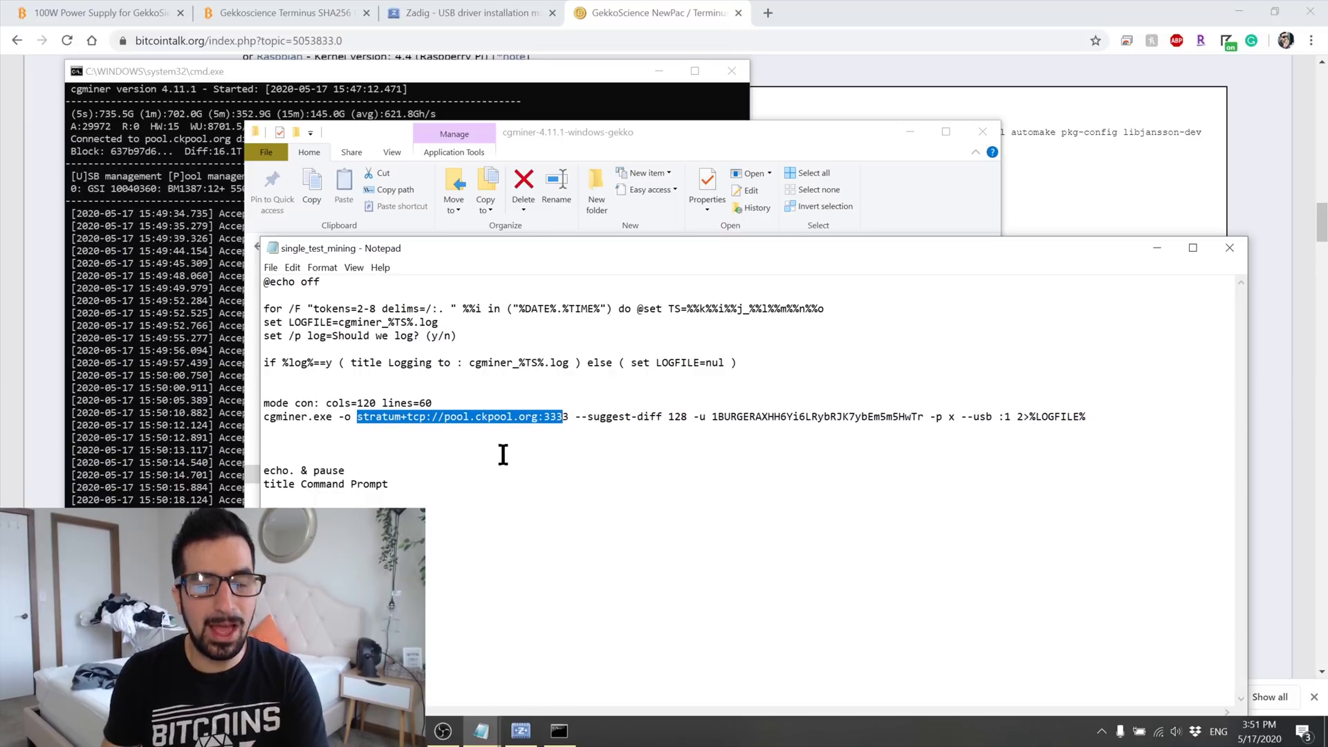
shift+click(566, 416)
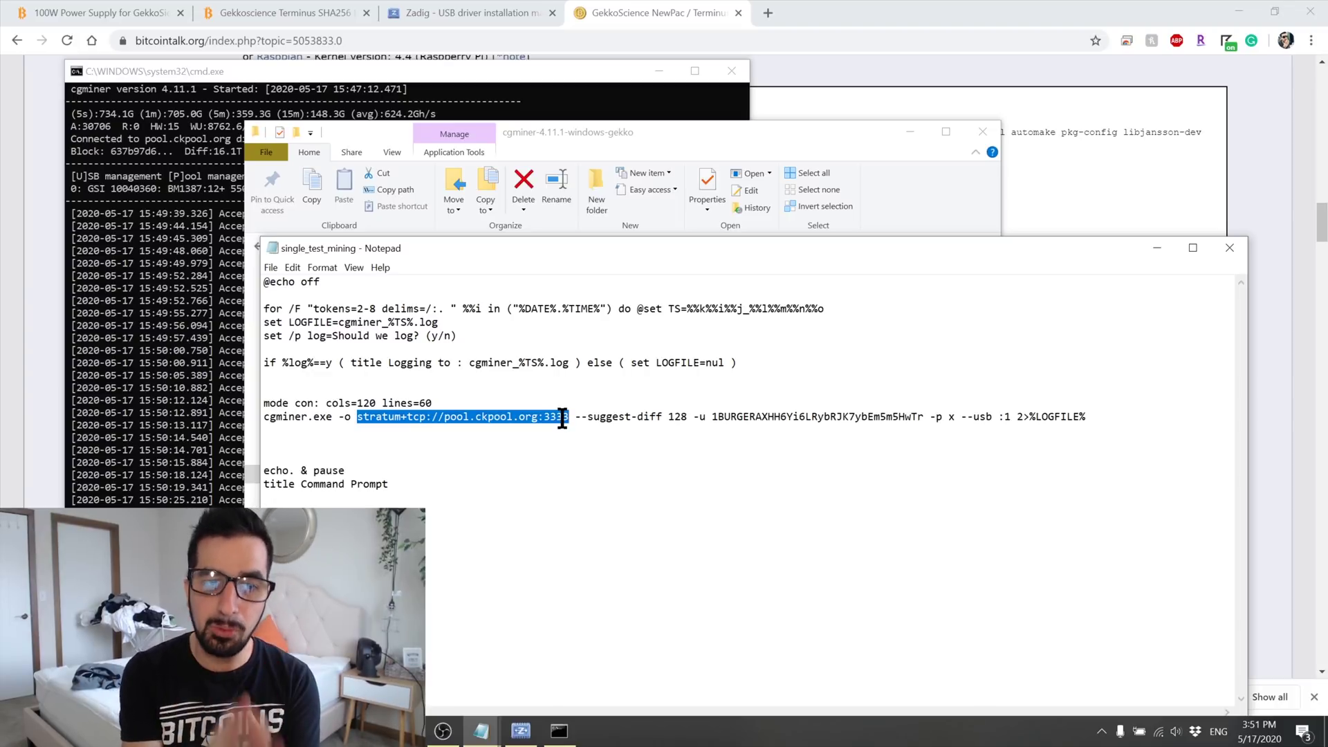
double_click(846, 416)
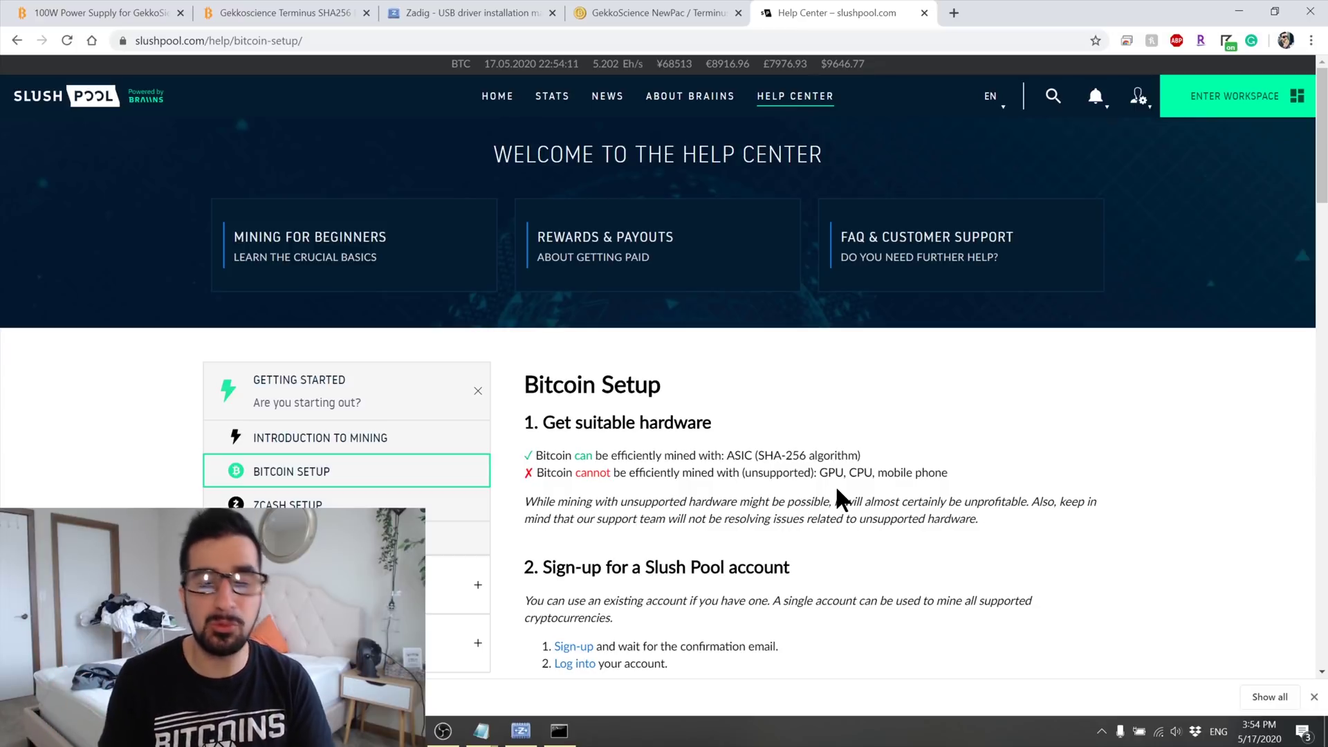
Find the server list on Slush Pool's Bitcoin Setup help page and copy the USA East Coast stratum URL.
scroll(838, 496, down, 9)
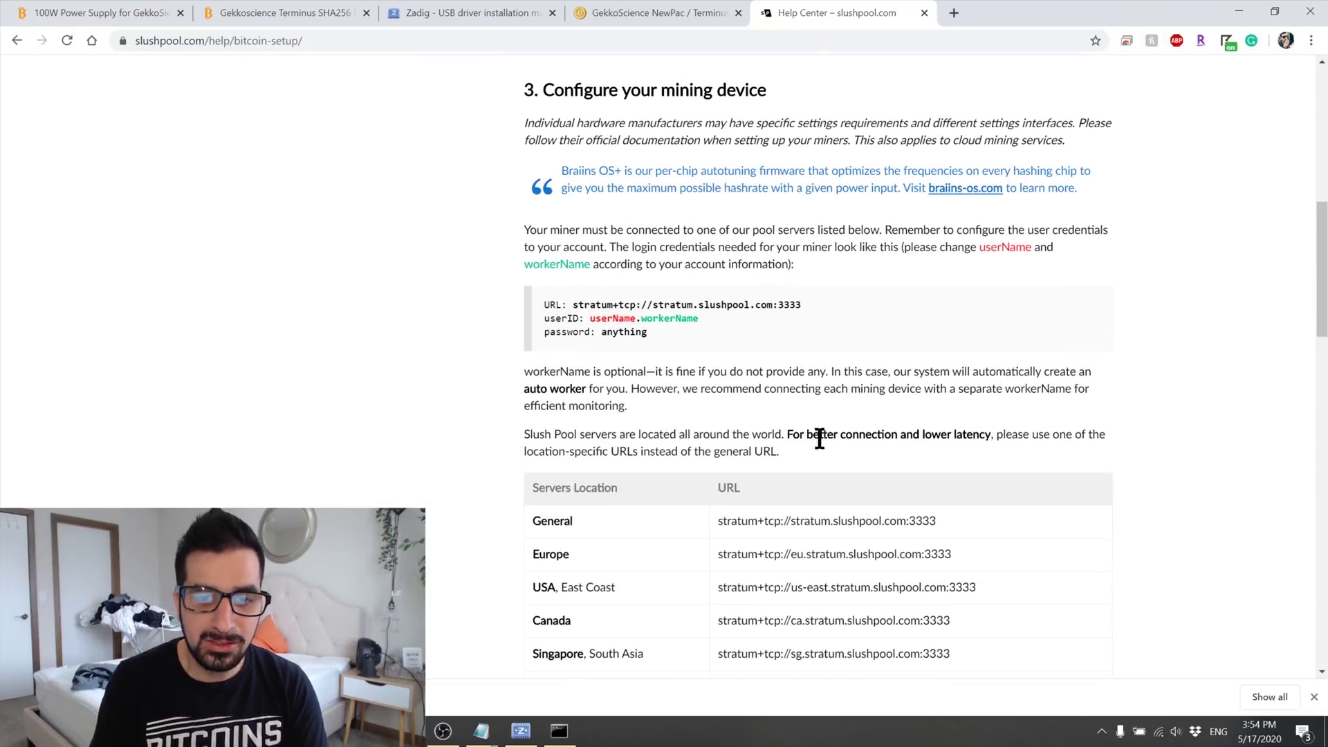
scroll(812, 424, down, 3)
scroll(809, 332, up, 9)
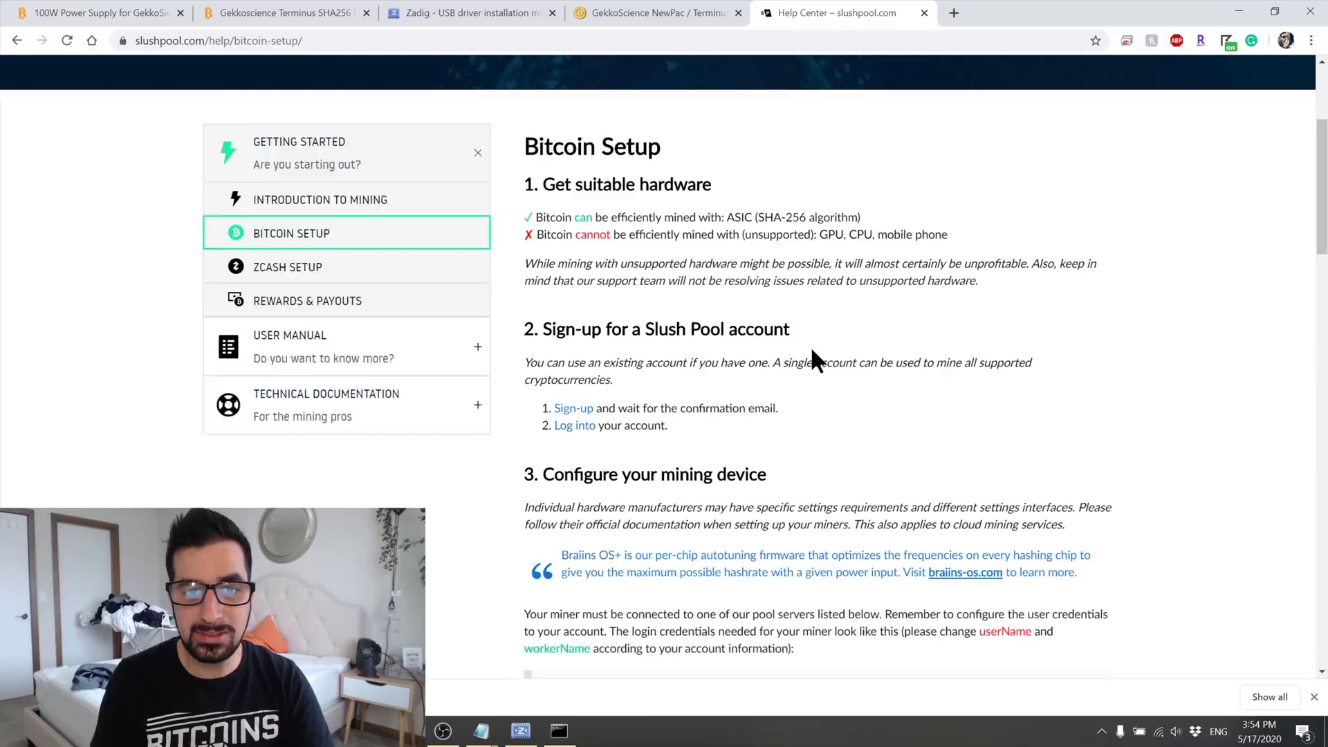
scroll(810, 346, down, 2)
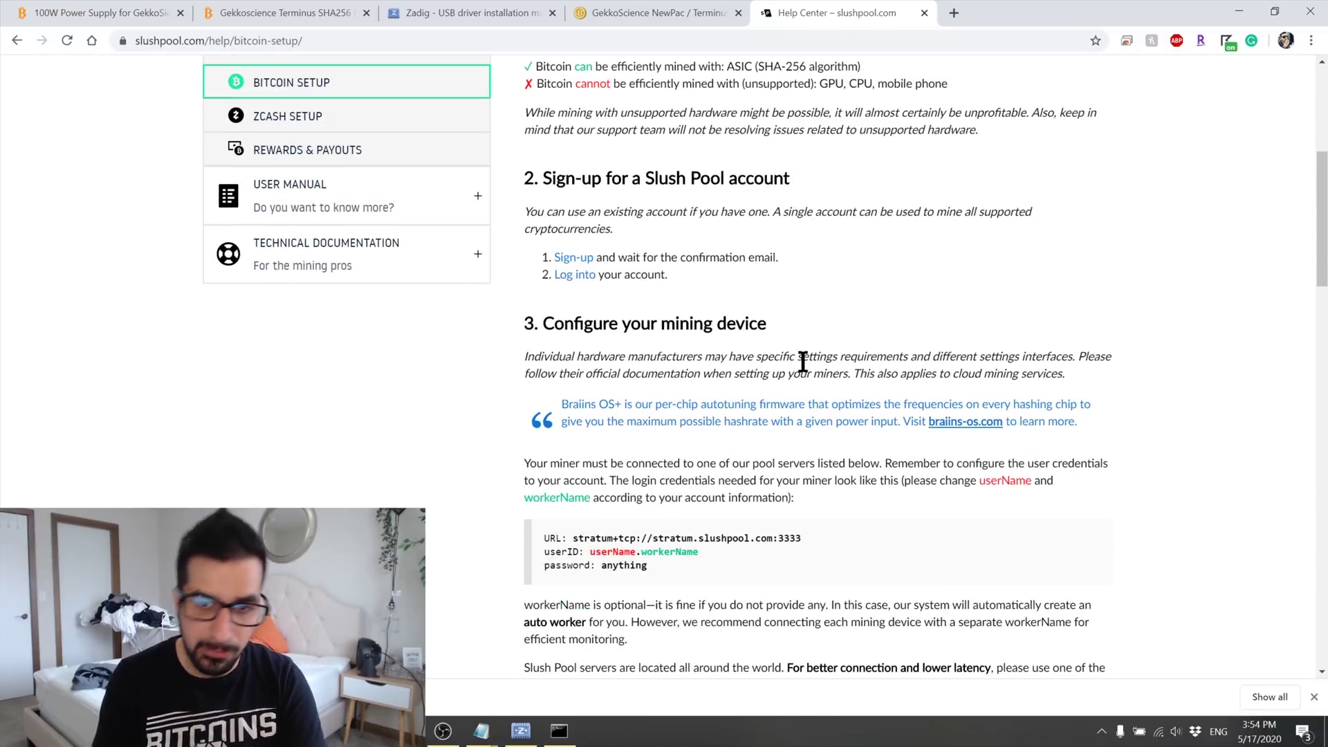
scroll(806, 354, down, 4)
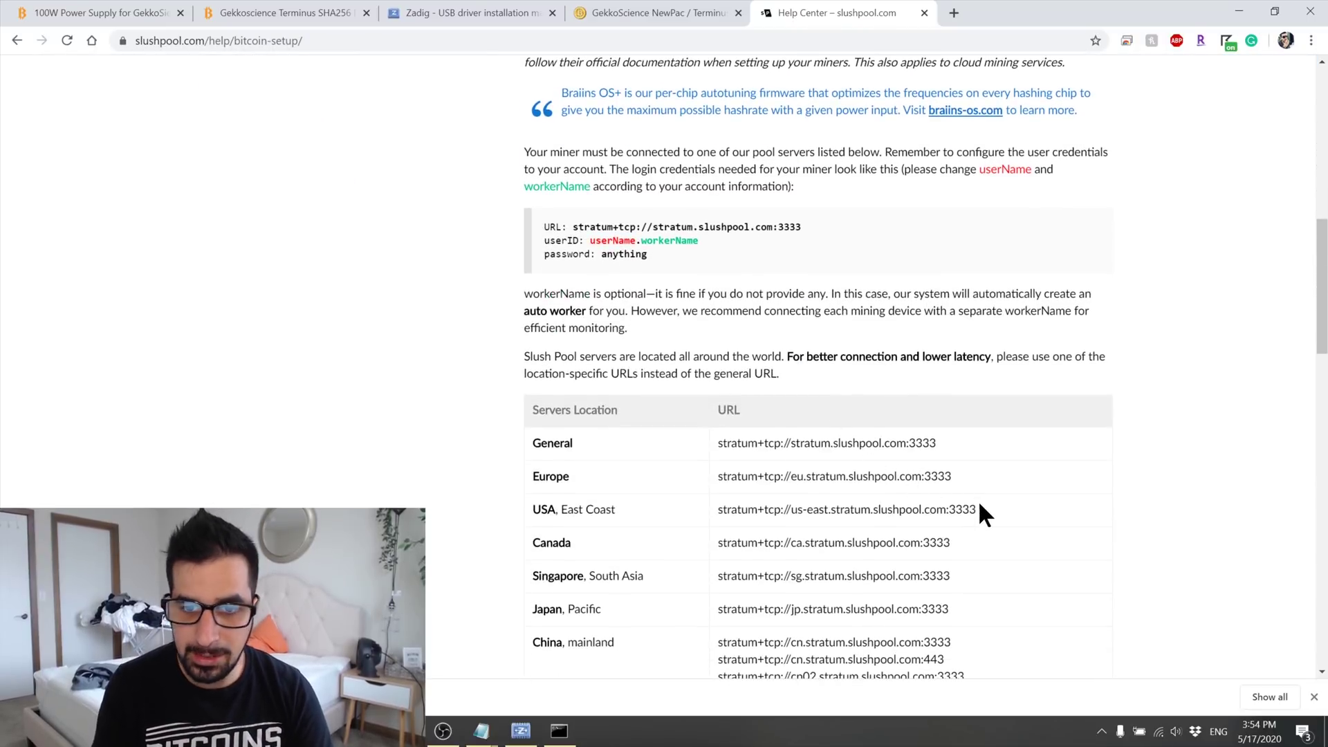
drag(978, 509, 723, 512)
key(ctrl+c)
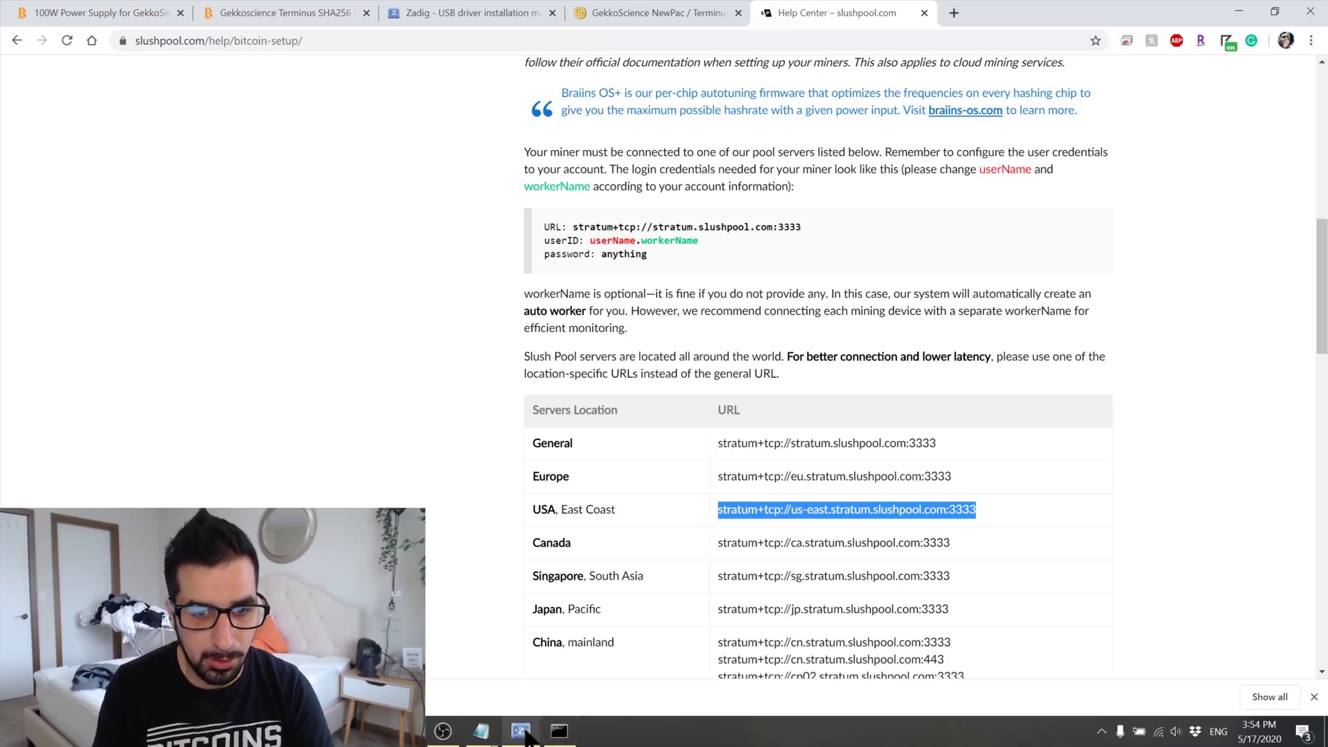
Replace the pool URL in the single_test_mining batch file with stratum+tcp://us-east.stratum.slushpool.com:3333.
click(481, 730)
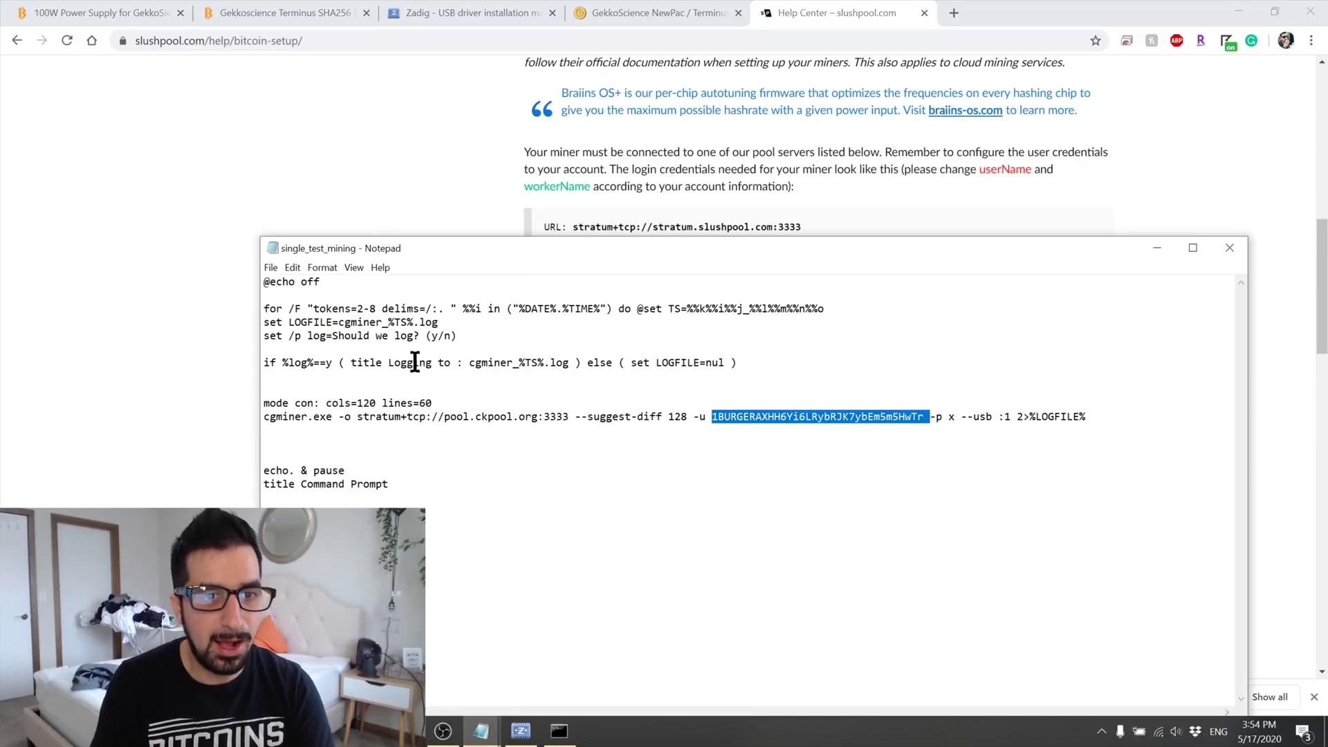
click(631, 415)
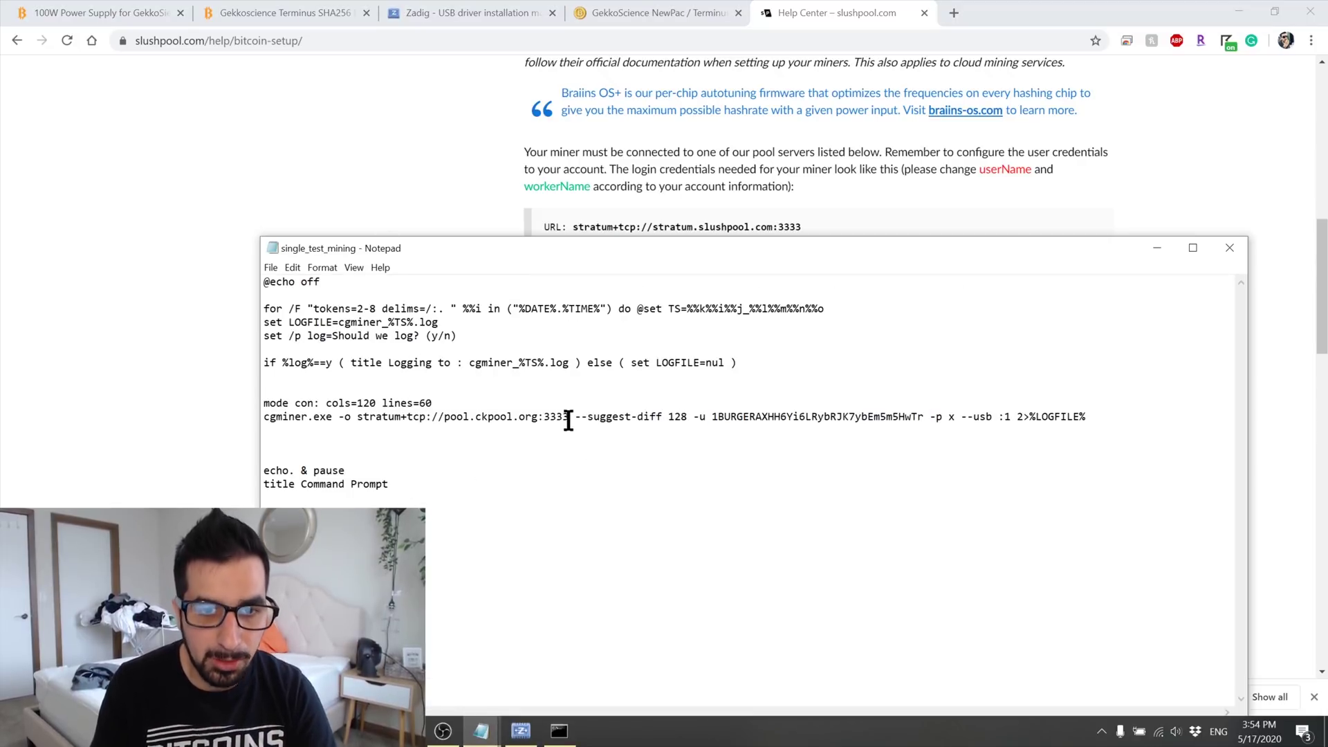
drag(568, 416, 356, 416)
key(ctrl+v)
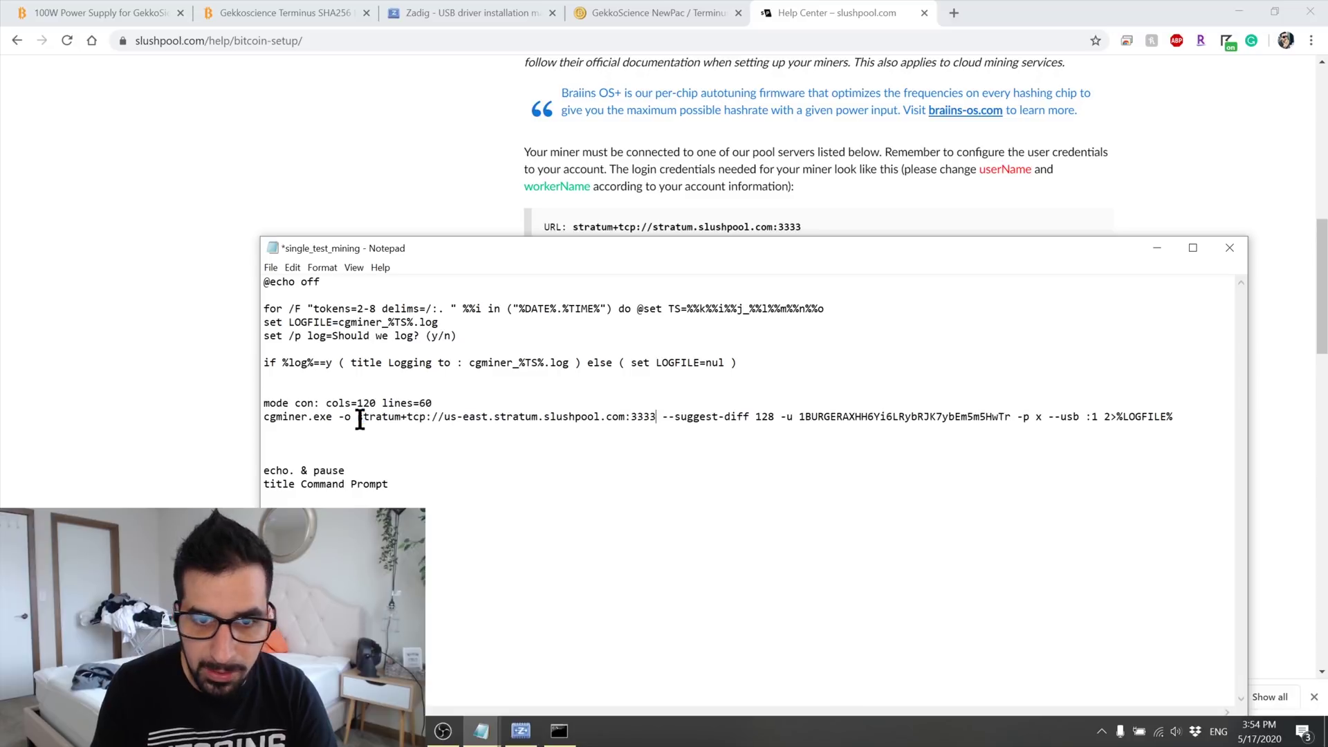
Replace the wallet address after -u with the pool worker howmuchbitcoin.1 and save the batch file.
double_click(852, 421)
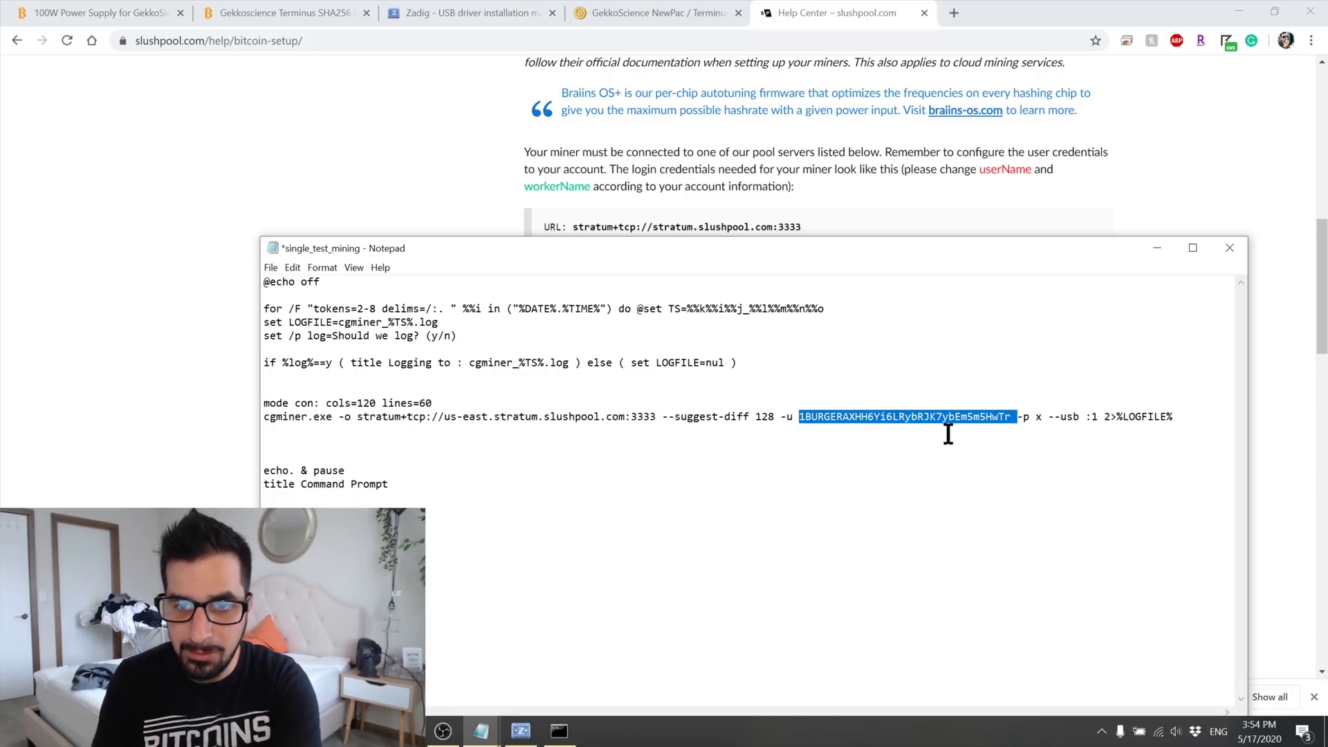
text(howmuchbitcoi)
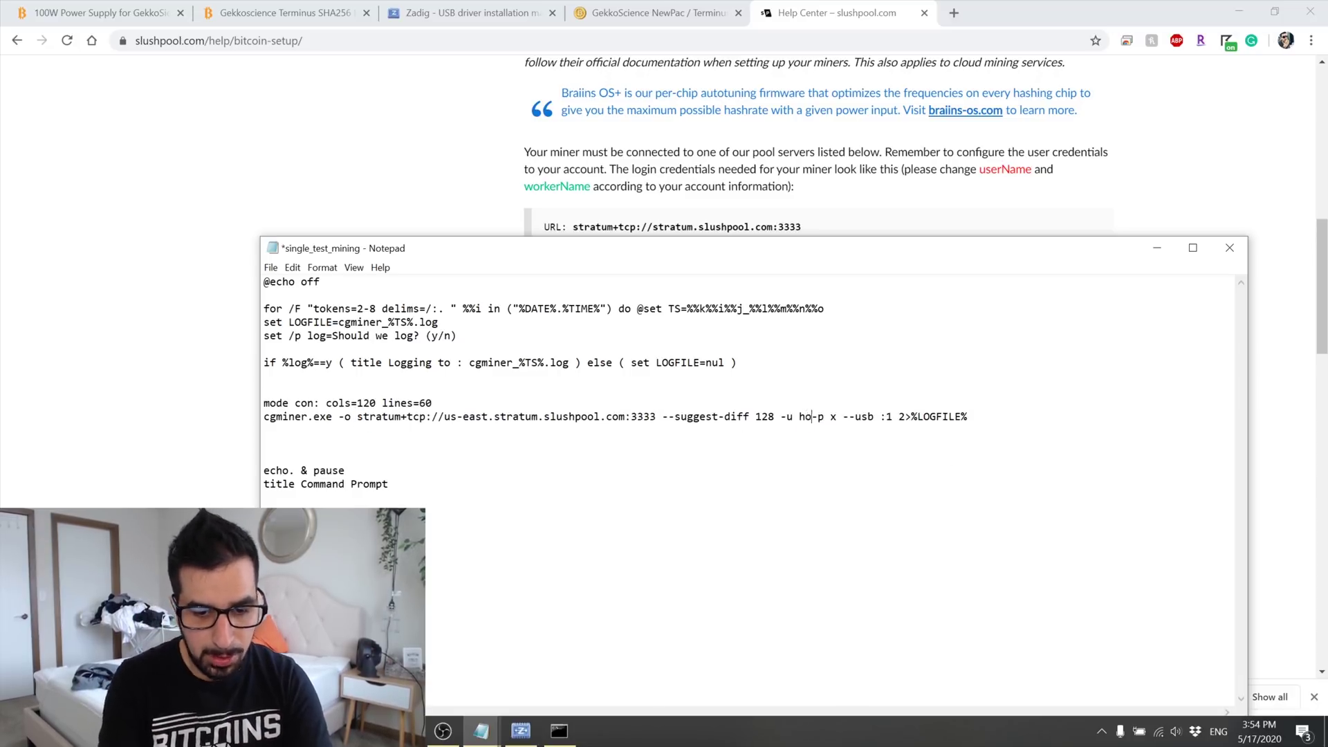
text(n.1)
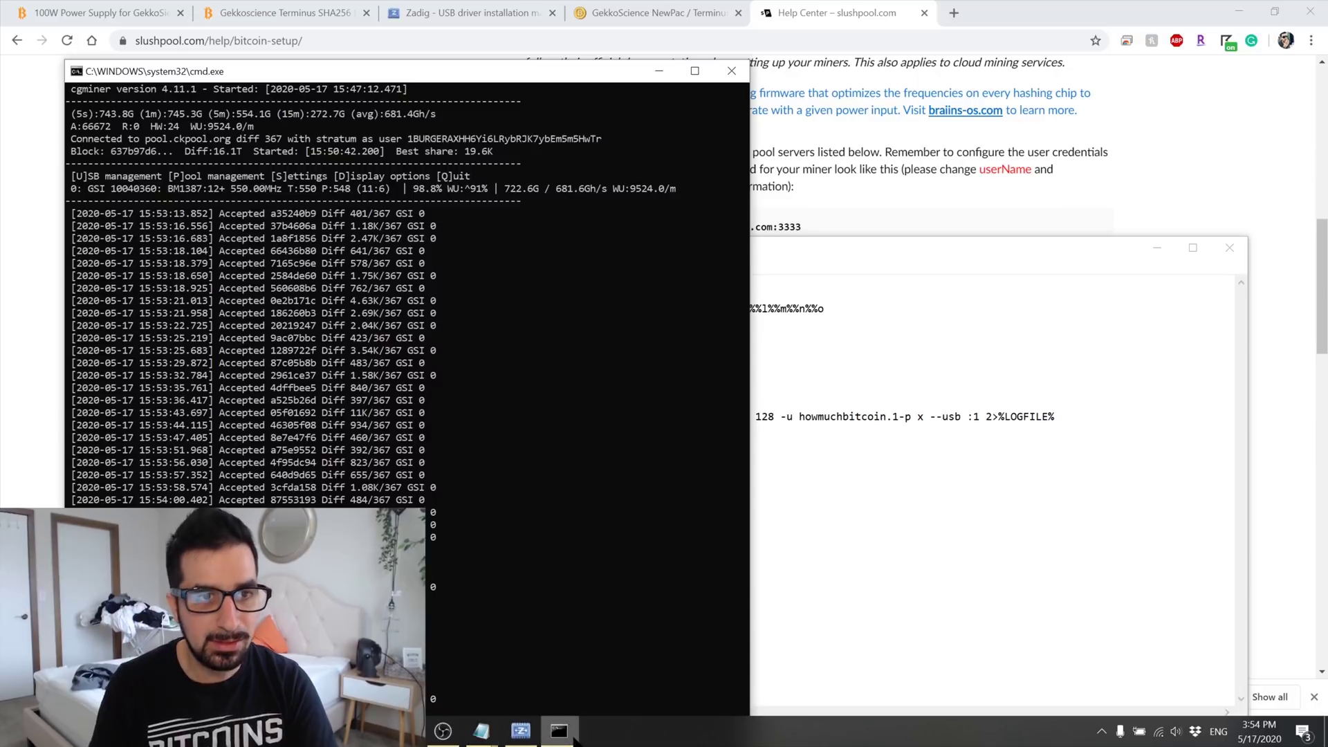
Stop the running cgminer session by closing its console window.
click(559, 730)
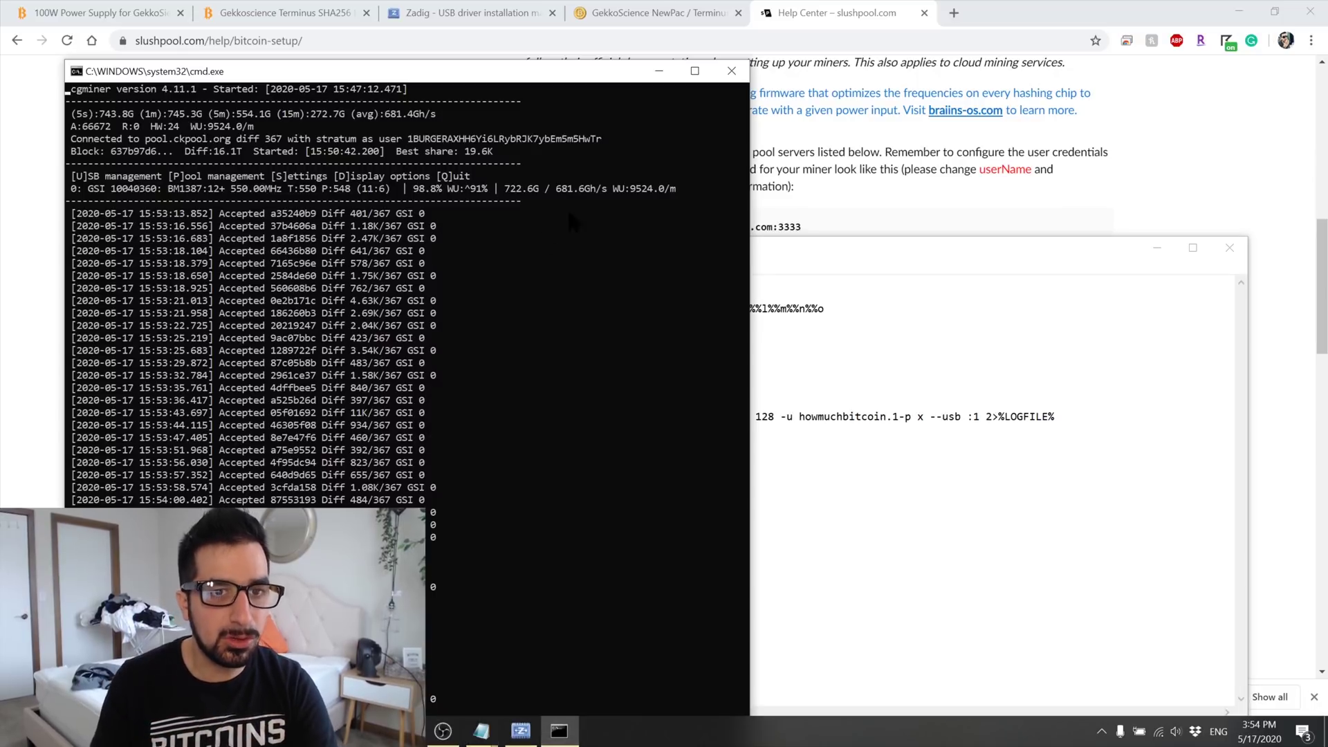
click(741, 69)
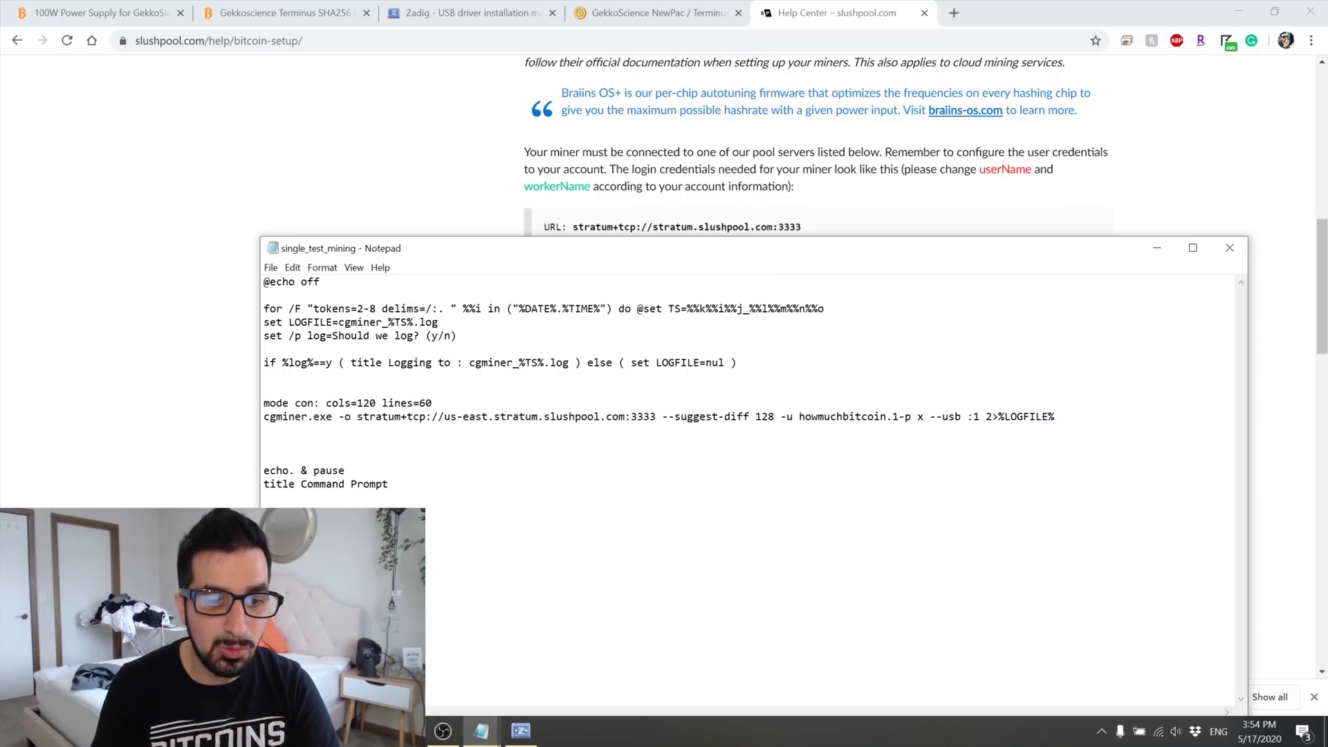
Run the single_test_mining batch file from the cgminer folder and answer n to the logging question.
key(alt+Tab)
double_click(478, 460)
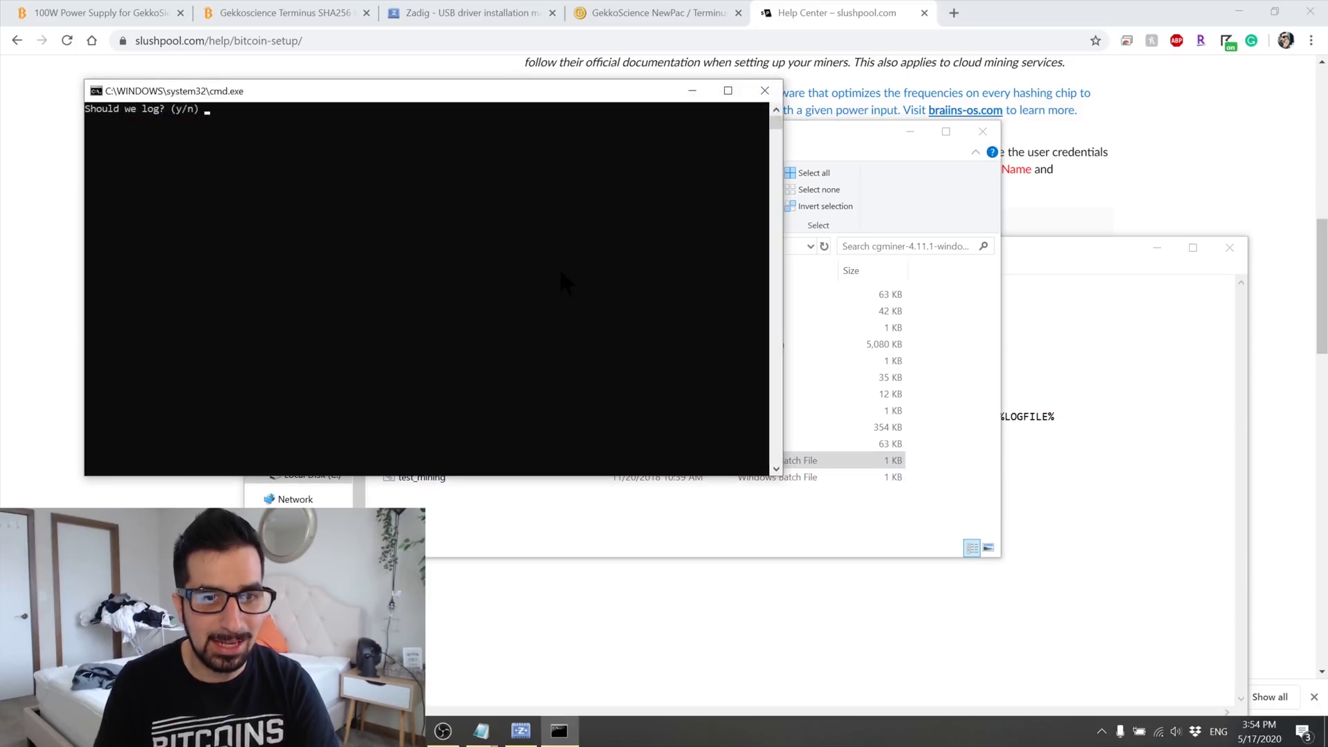
text(n)
key(Return)
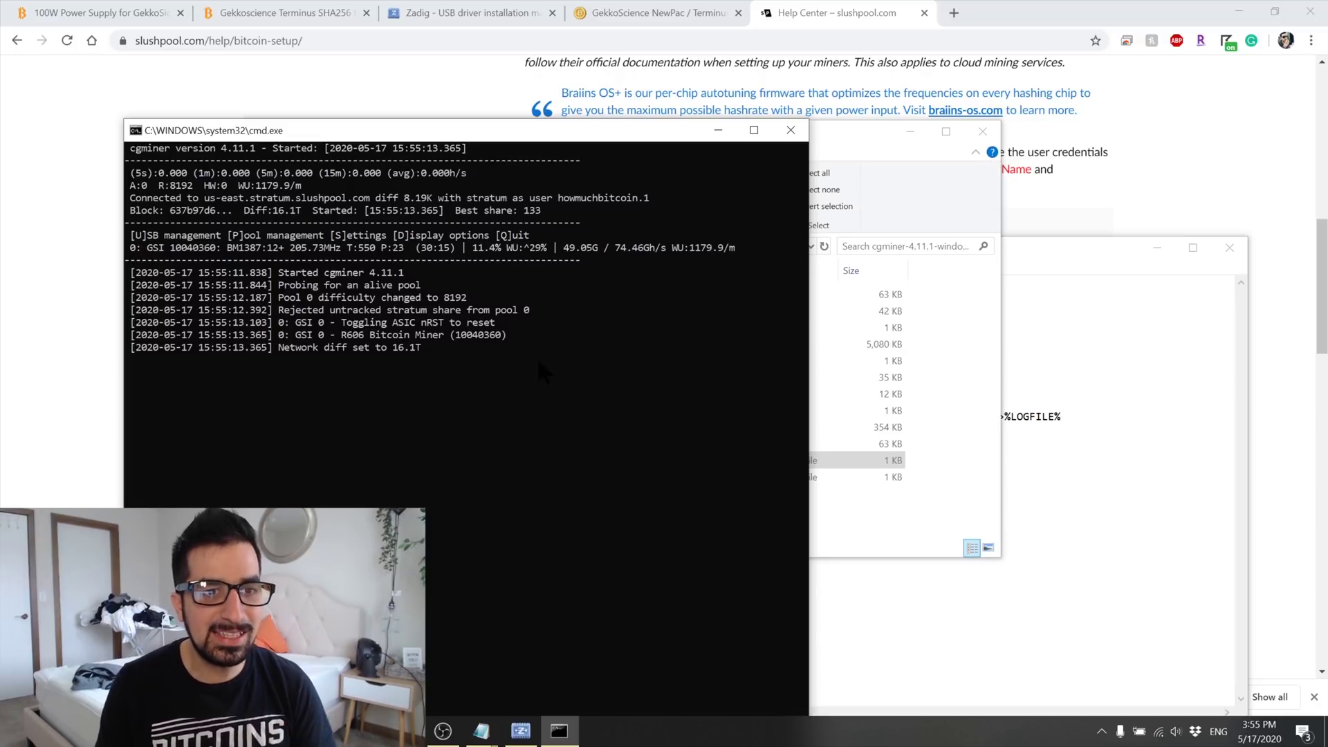
Check the scoring hash rate, estimated block reward and recent hash rate chart on the Slush Pool dashboard.
click(69, 296)
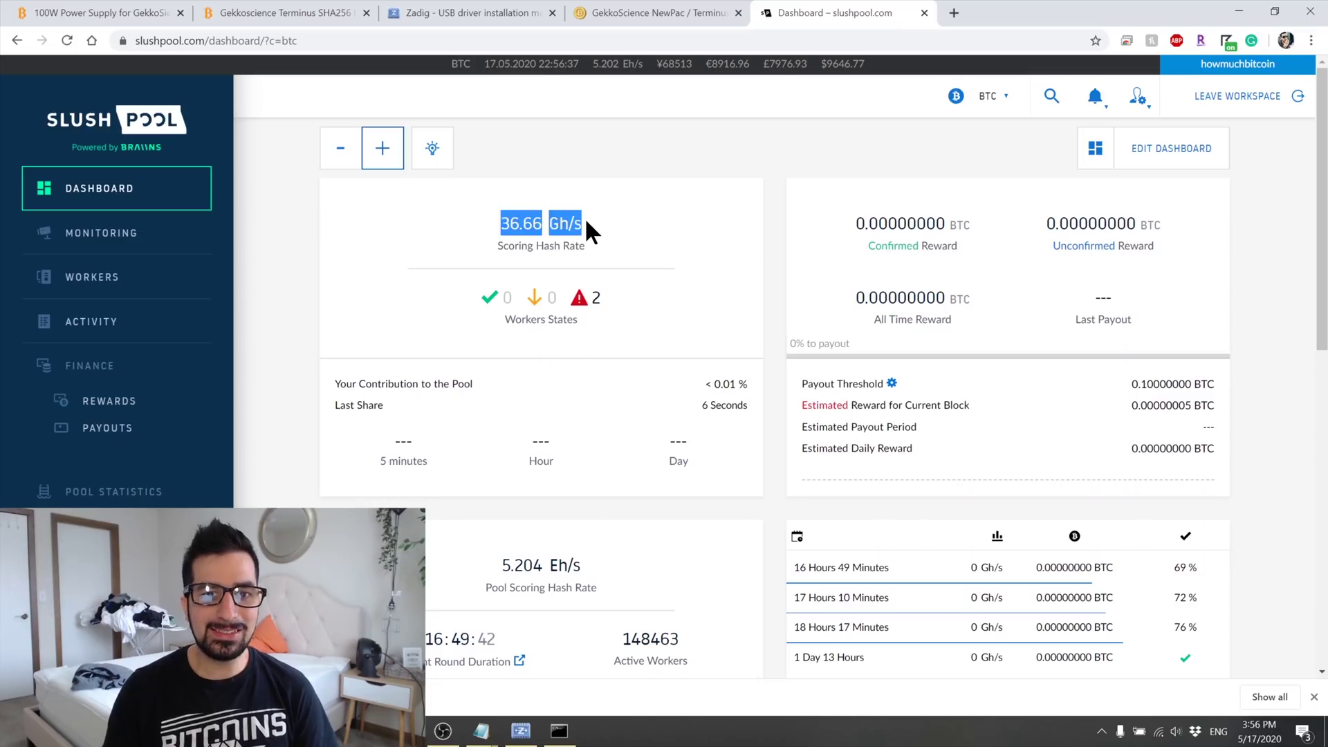
click(585, 221)
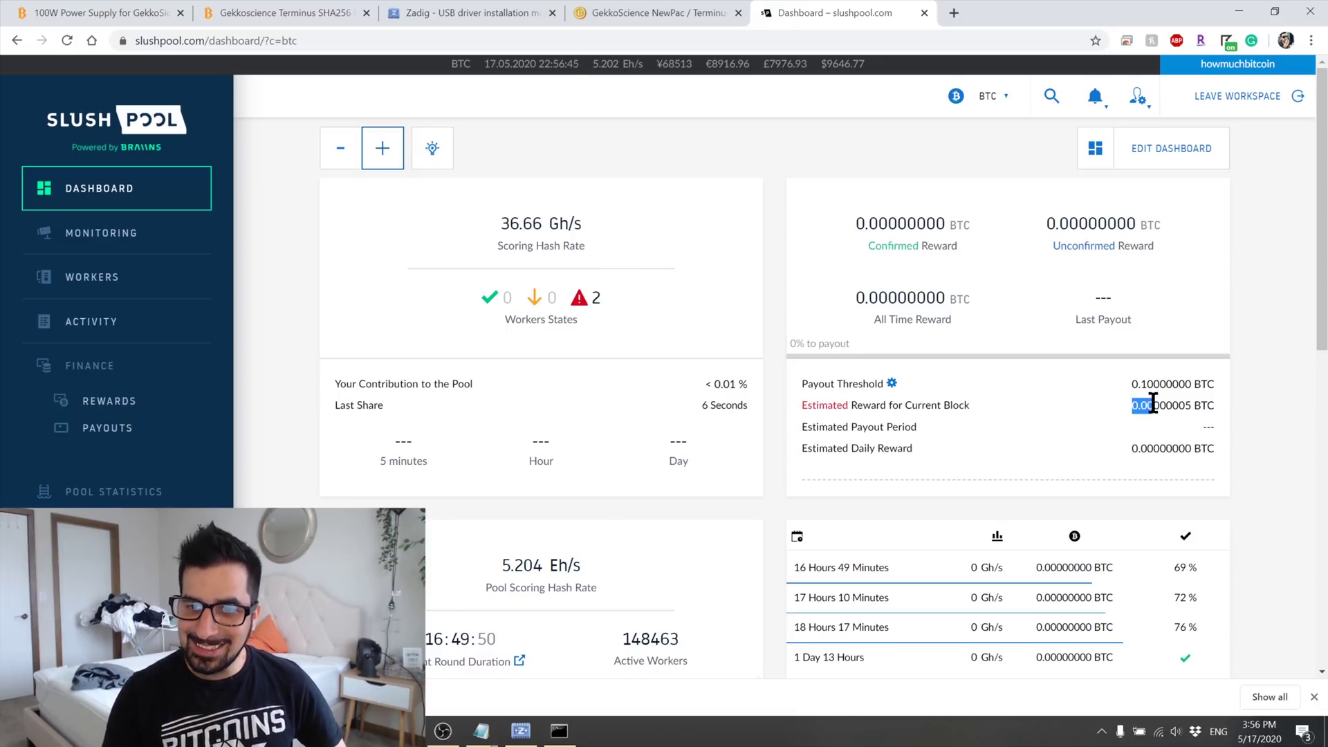
drag(1131, 407, 1191, 409)
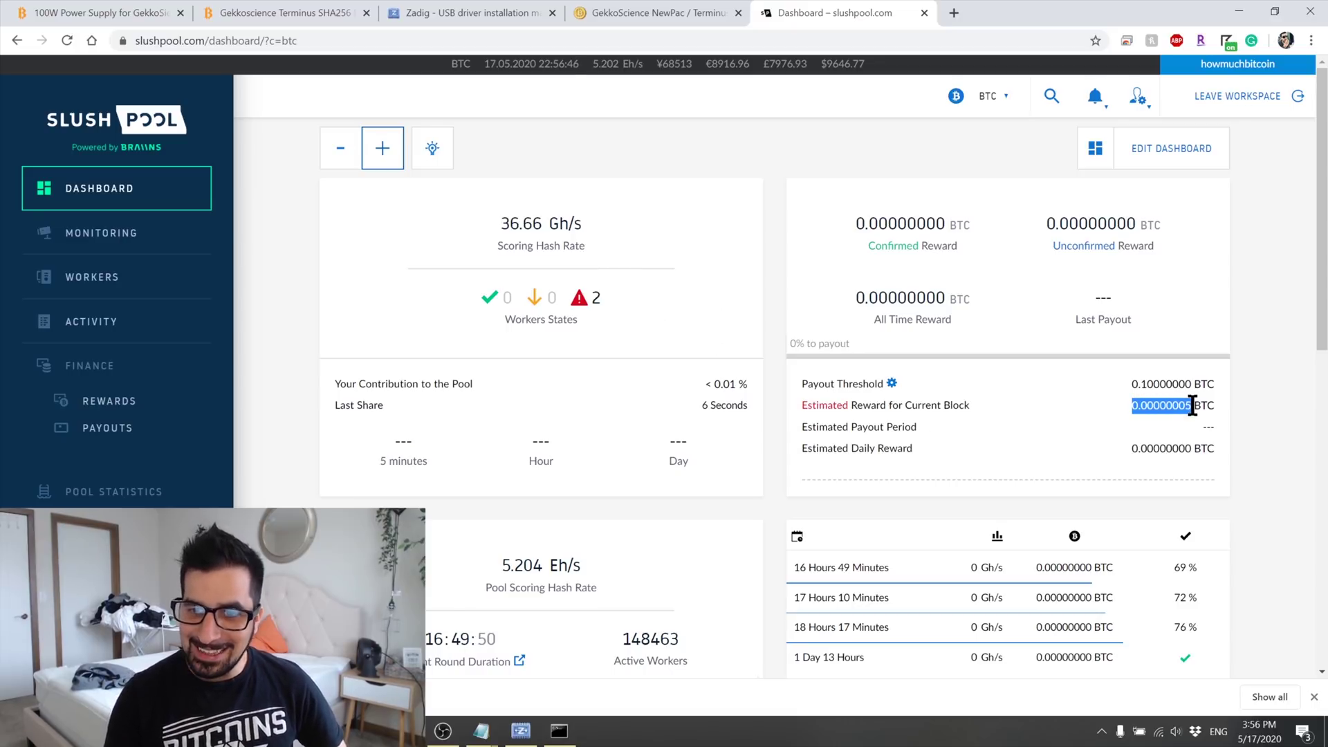
click(1151, 413)
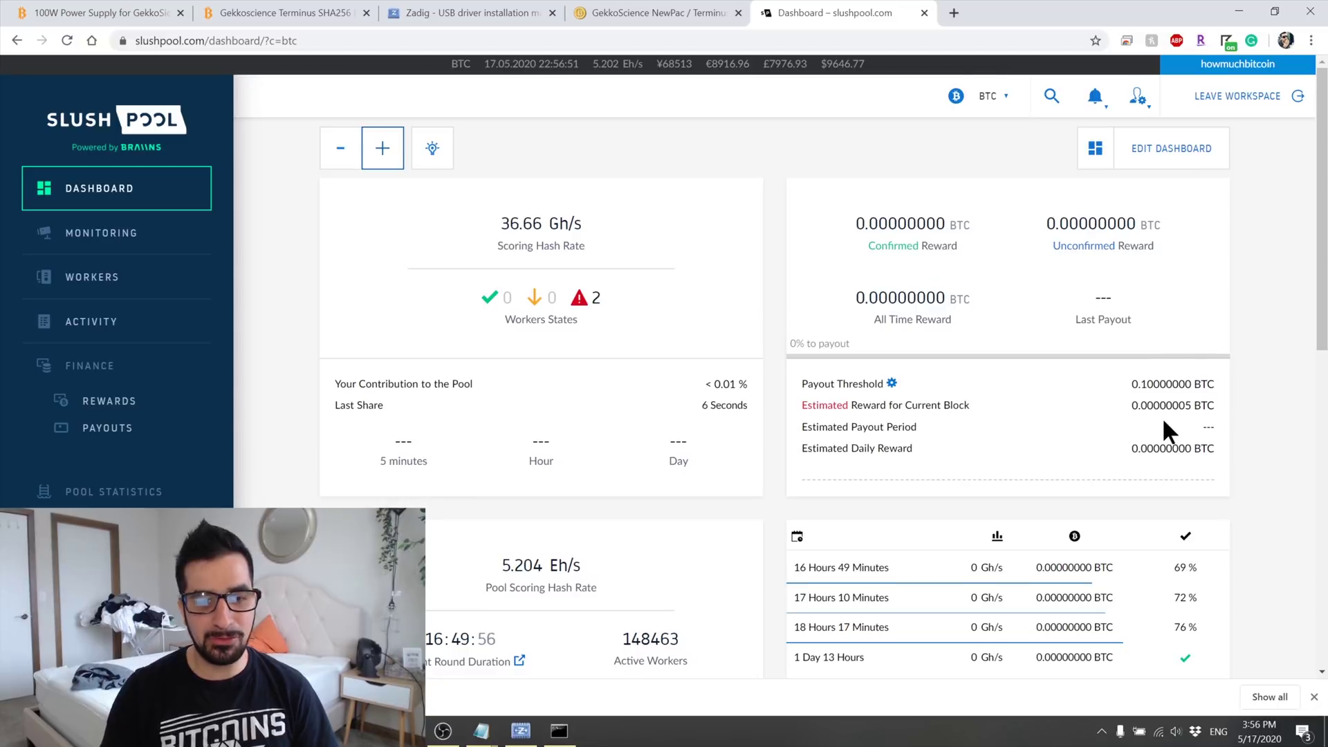
scroll(1162, 422, down, 10)
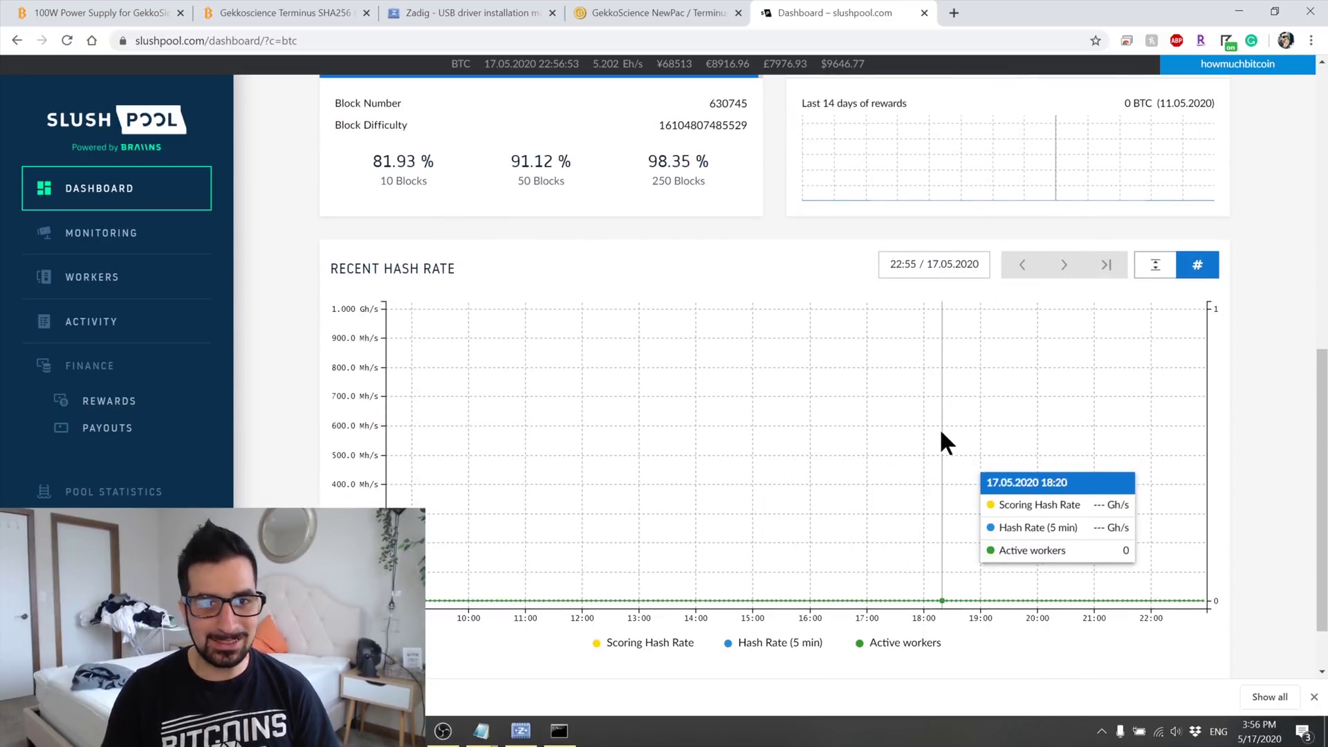
scroll(939, 432, up, 10)
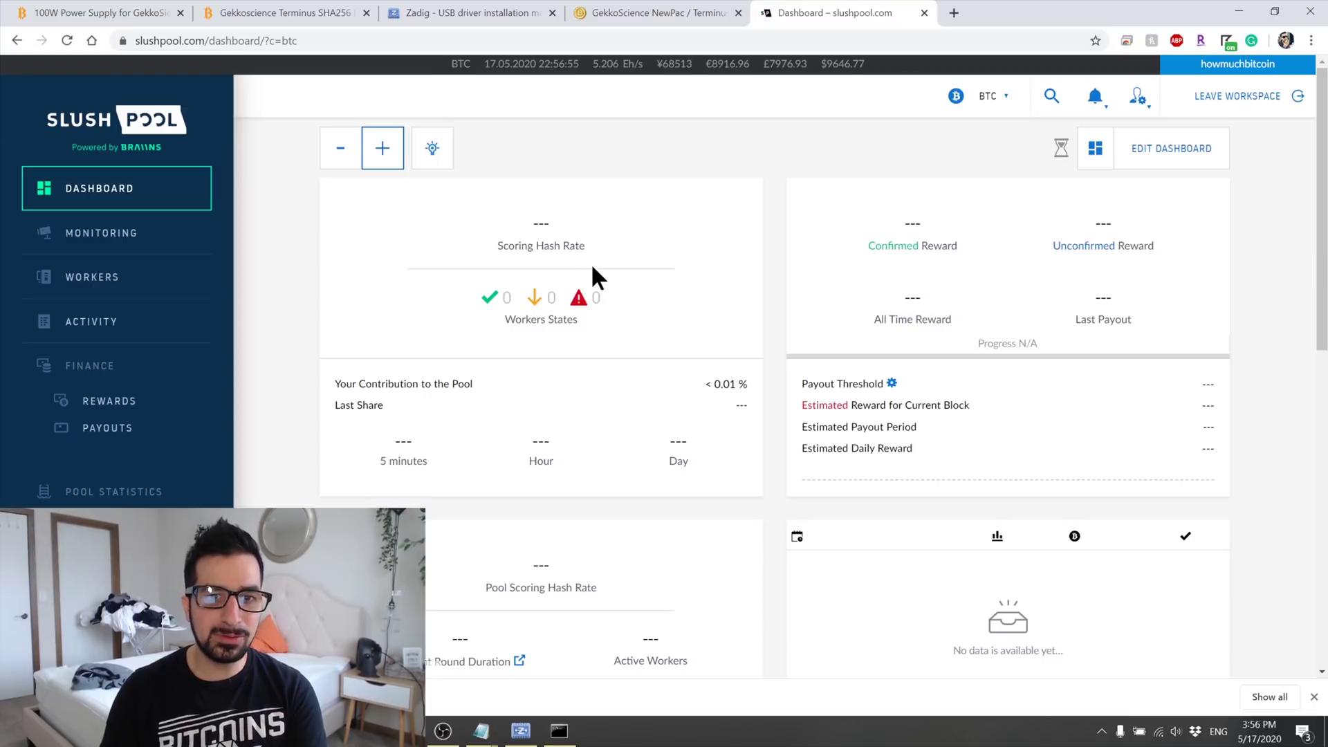
double_click(551, 223)
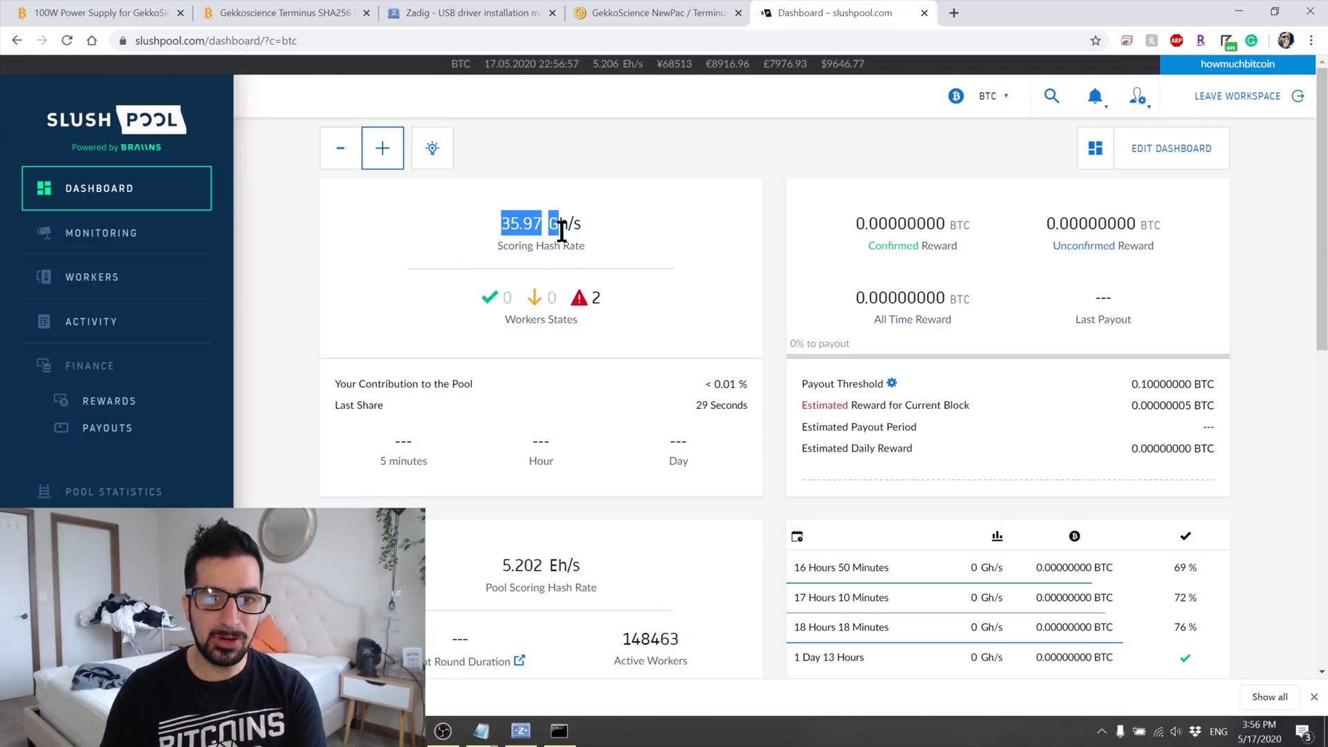
click(593, 254)
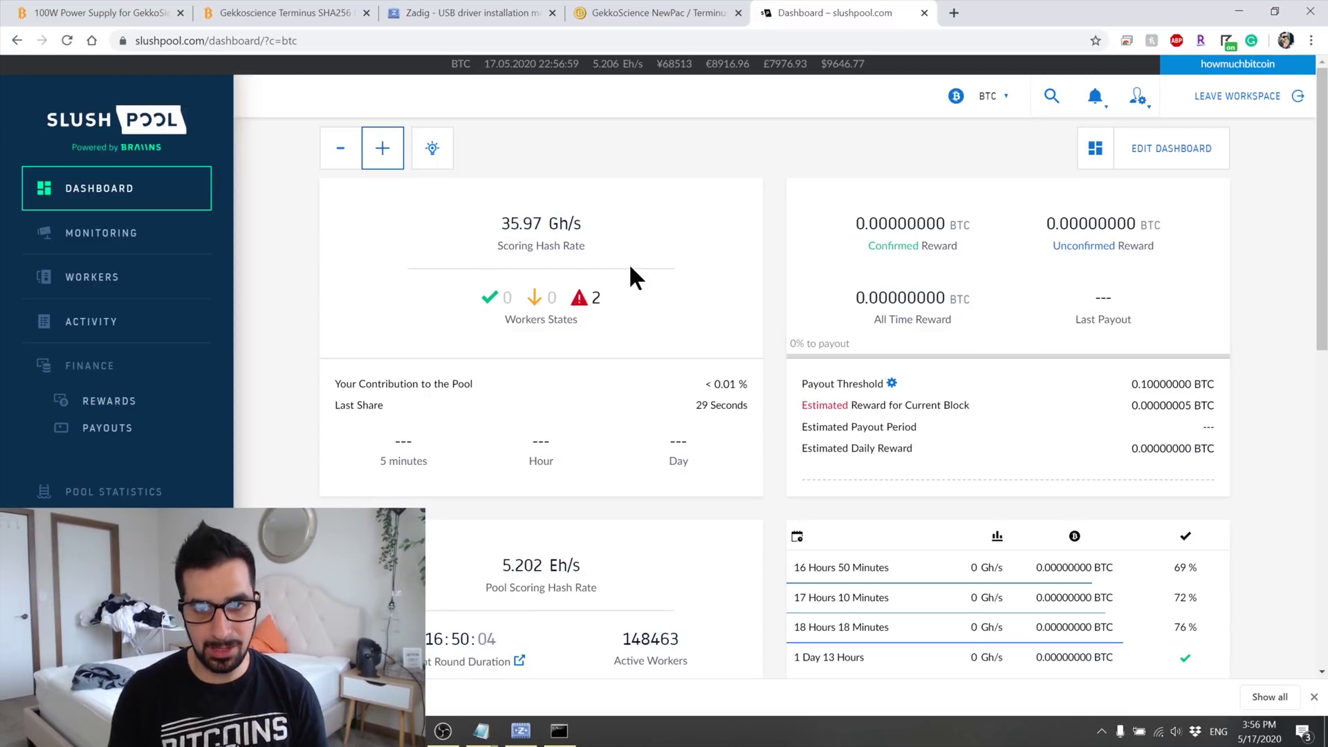
Switch to the running cgminer console and inspect the miner's status readings.
click(559, 731)
click(344, 308)
click(223, 198)
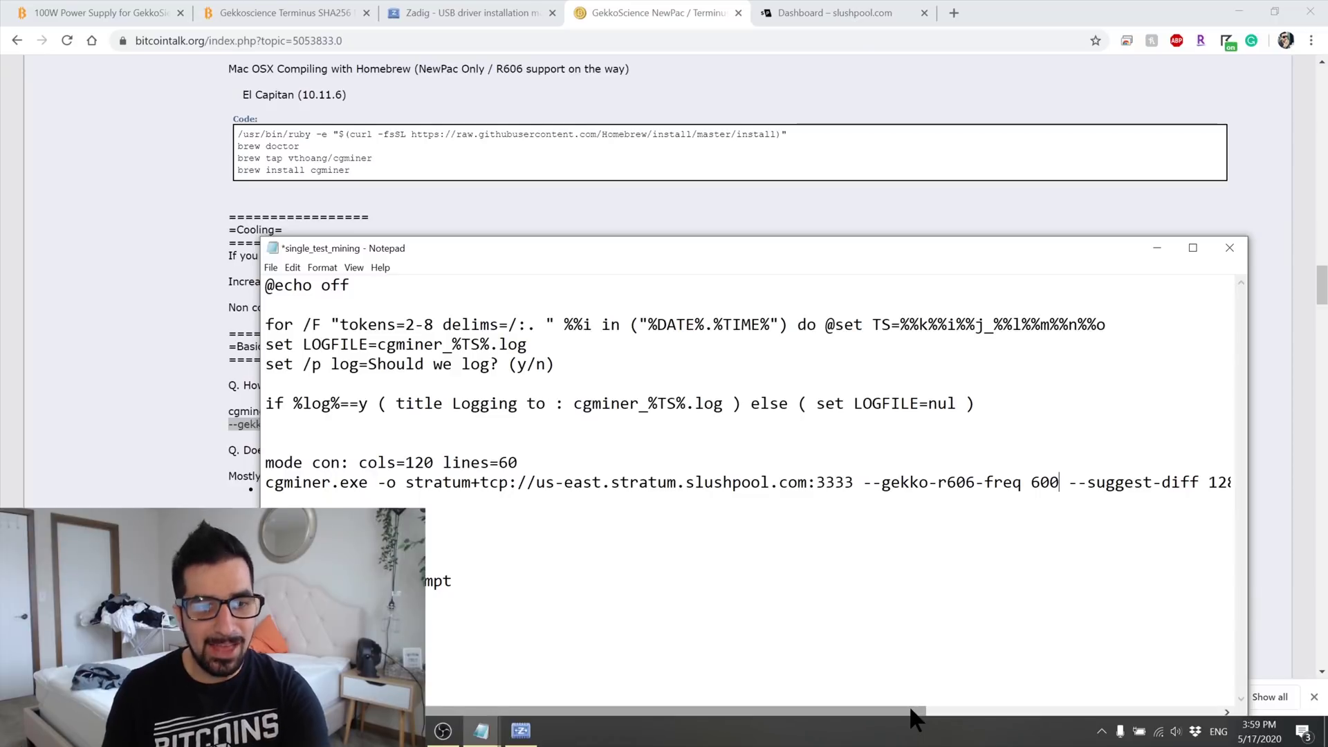
Set --gekko-r606-freq to 800 in the single_test_mining batch file, save it and relaunch the miner.
drag(916, 719, 1058, 681)
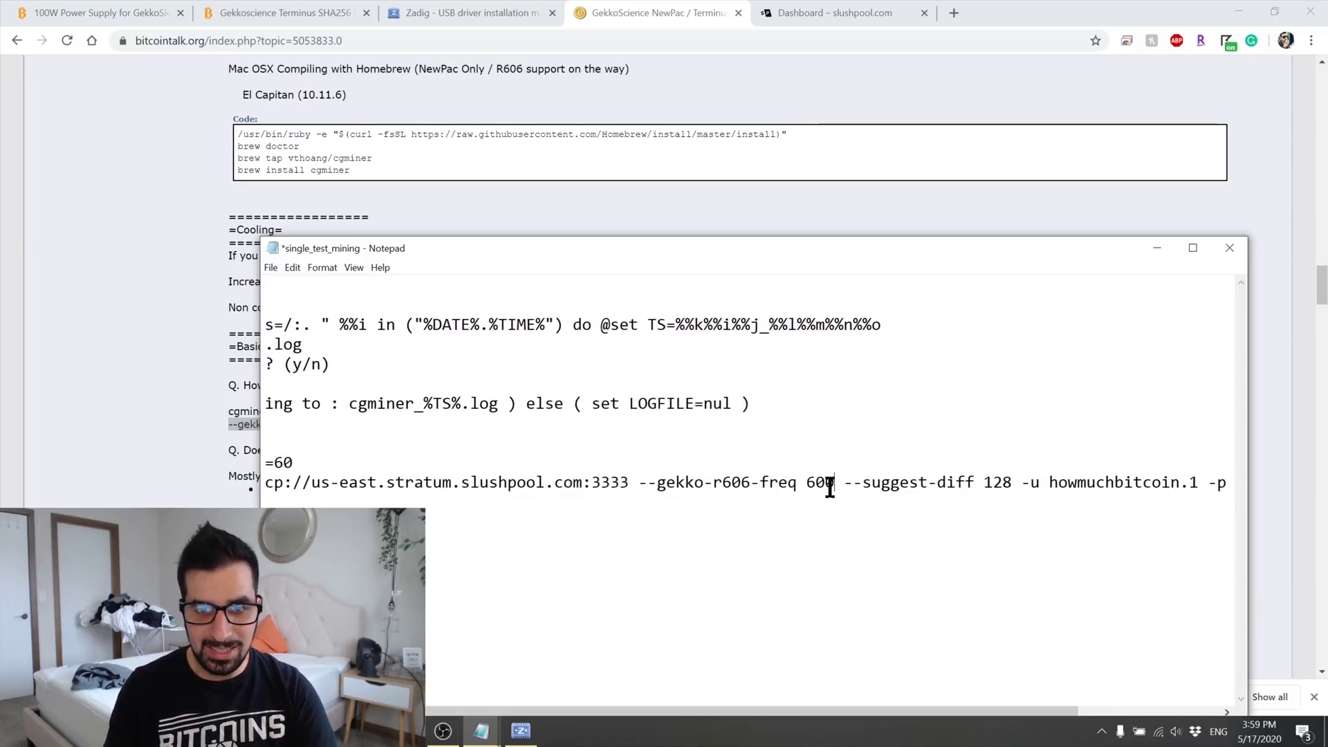
drag(835, 484, 644, 482)
click(643, 483)
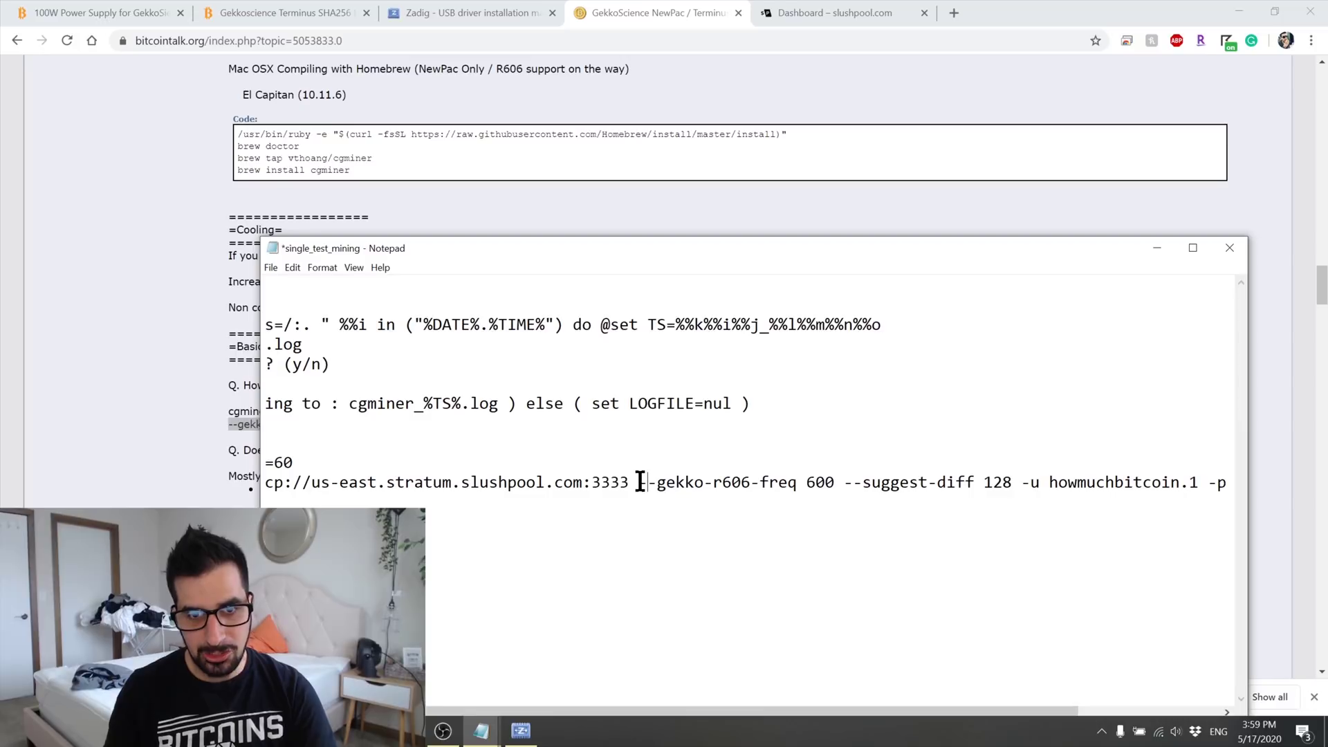
double_click(778, 483)
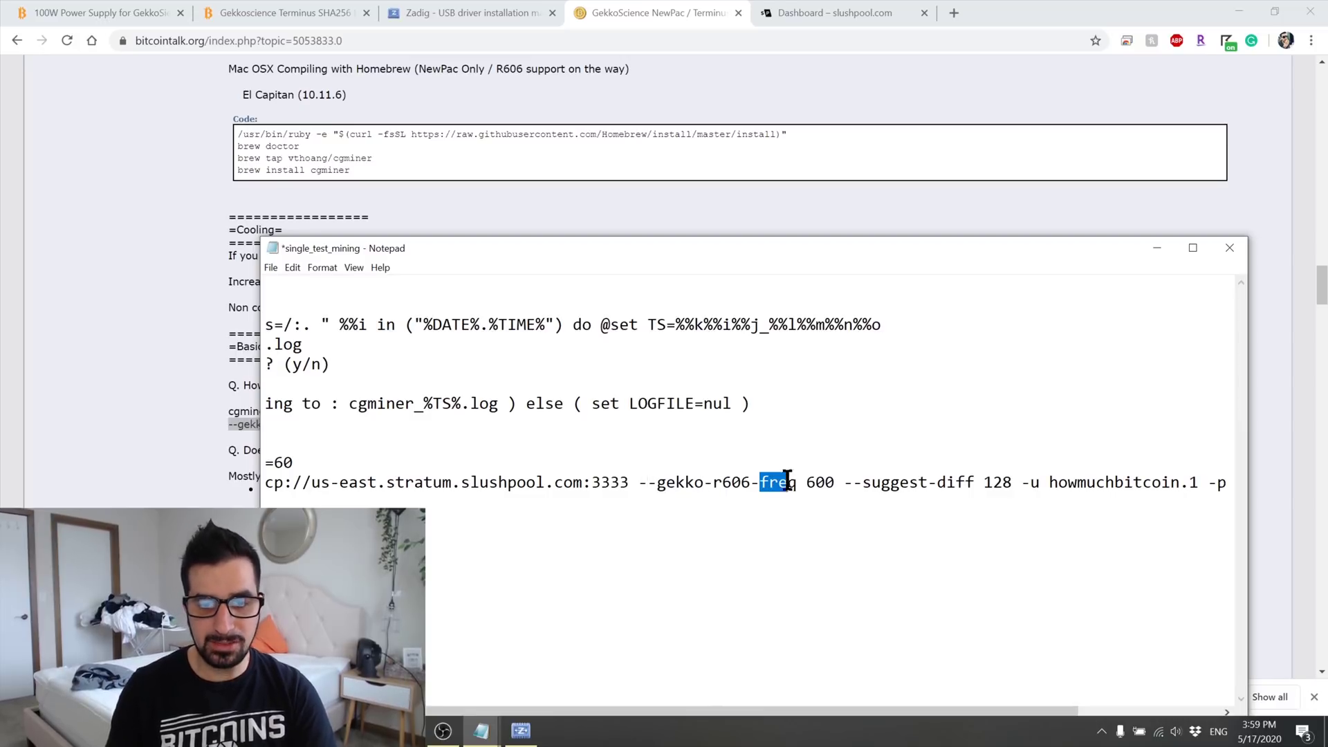
click(825, 483)
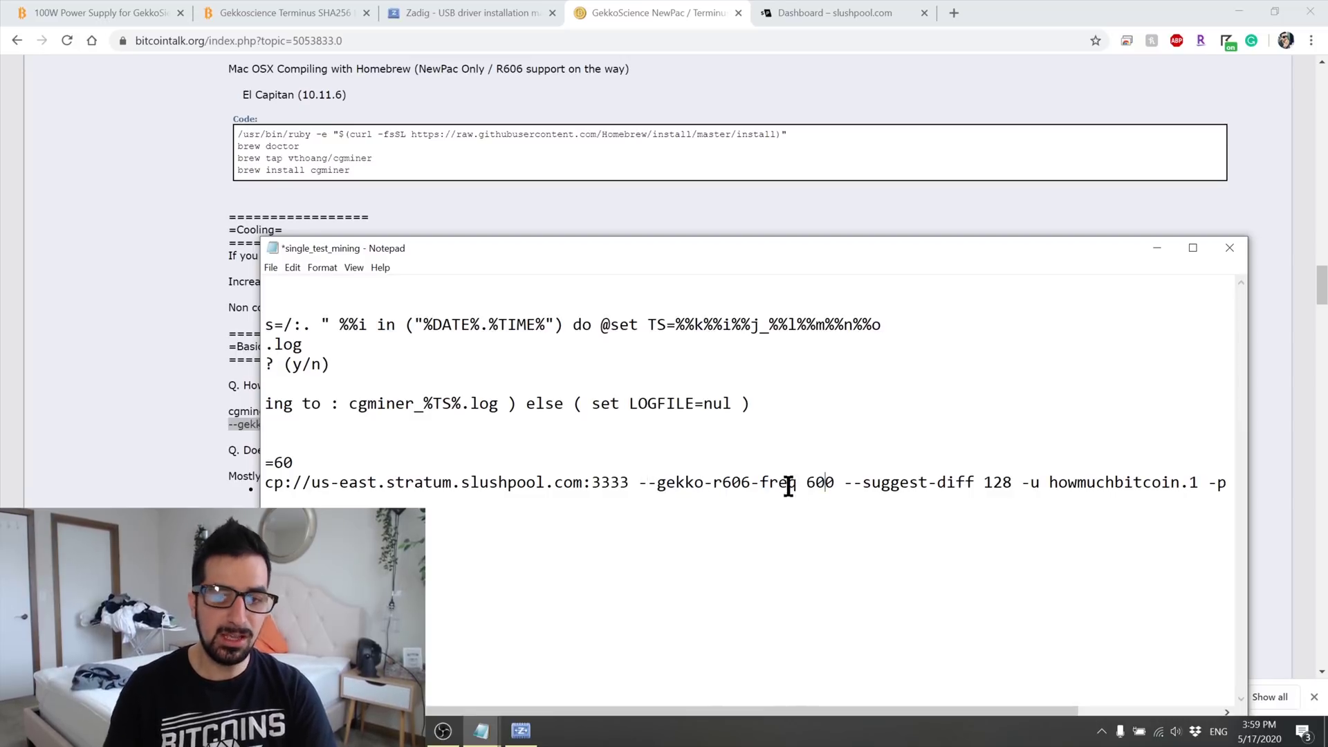
mouse_move(804, 482)
mouse_down()
mouse_move(836, 484)
mouse_move(805, 484)
mouse_up()
click(835, 487)
click(821, 484)
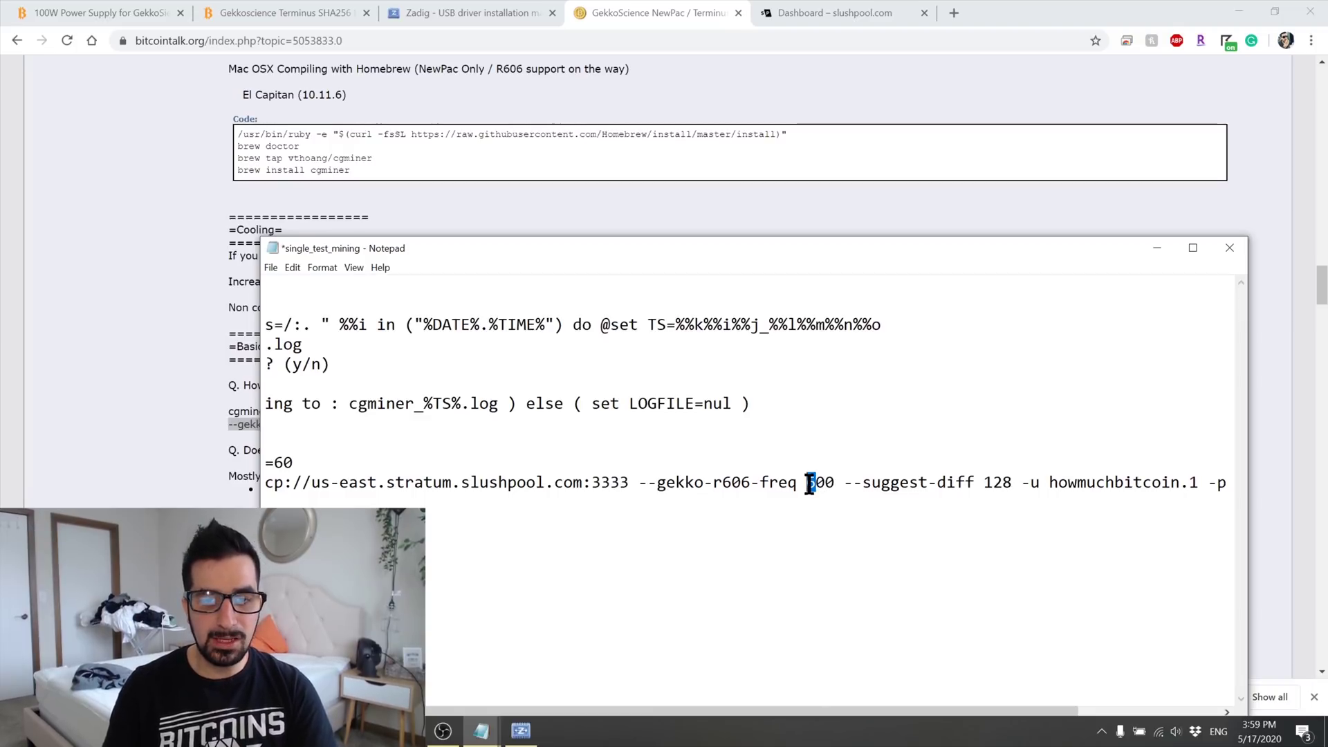
text(8)
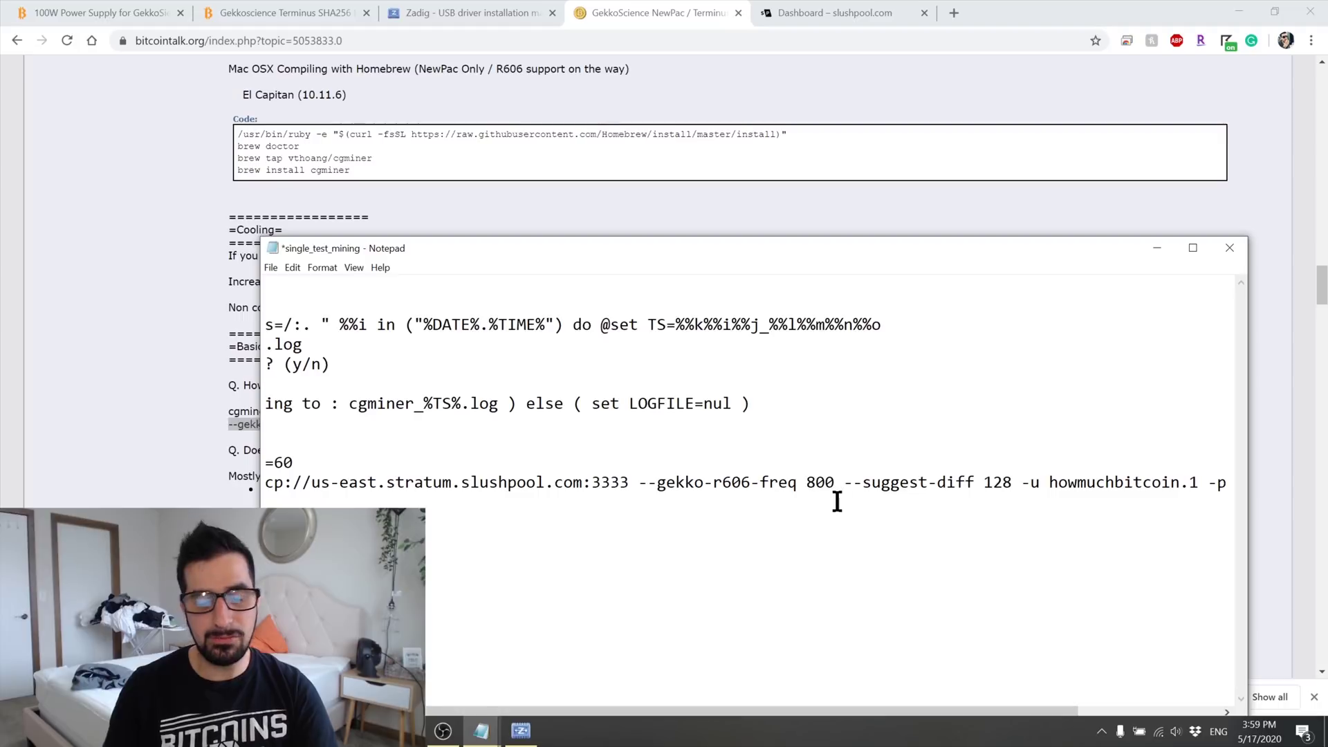
key(ctrl+s)
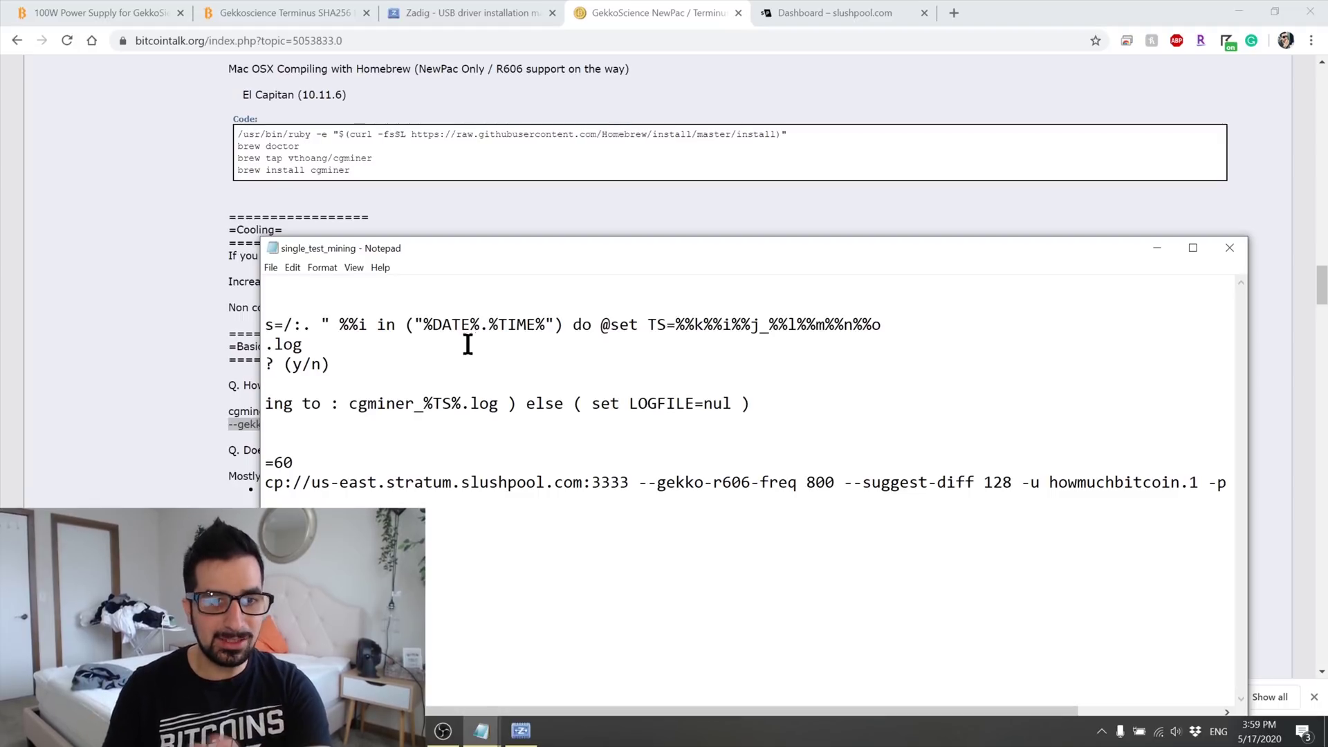
key(alt+Tab)
double_click(454, 458)
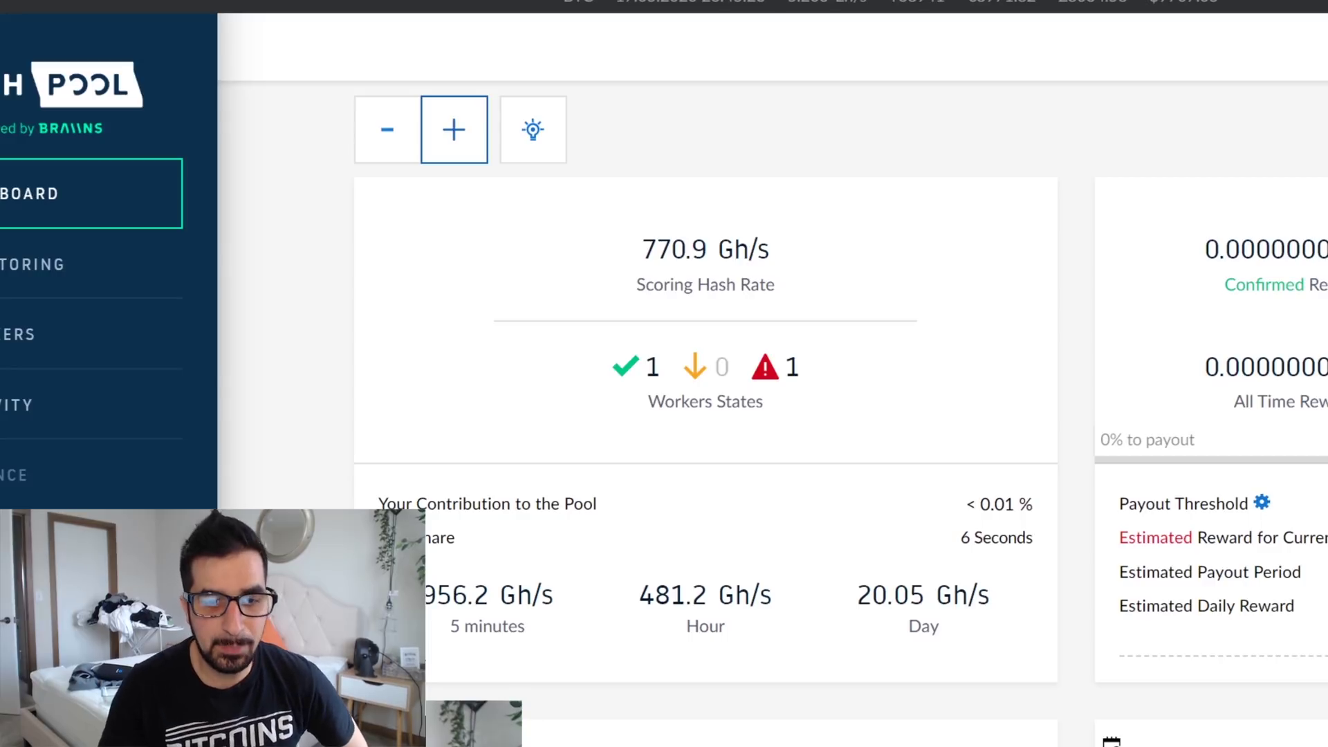
Switch to the cgminer console and examine the 5-second hash rate and the chip frequency.
key(alt+Tab)
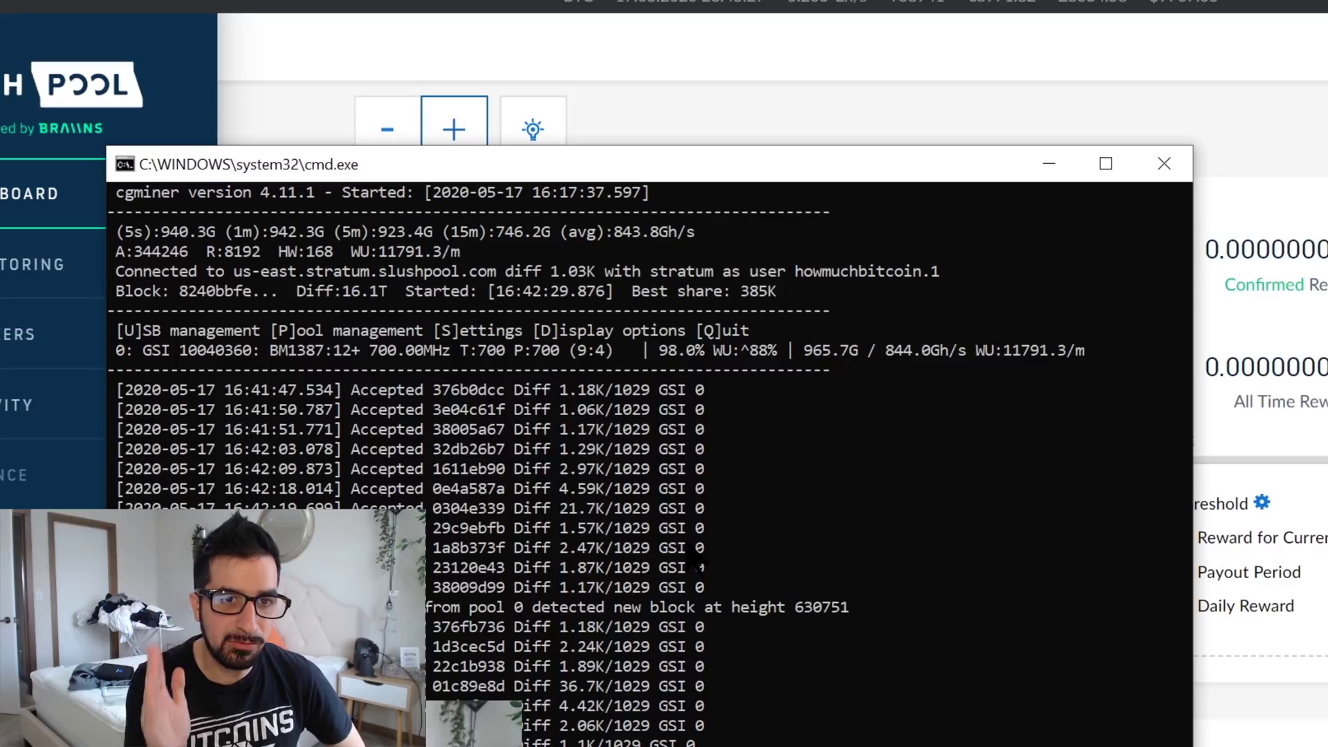
drag(216, 232, 181, 235)
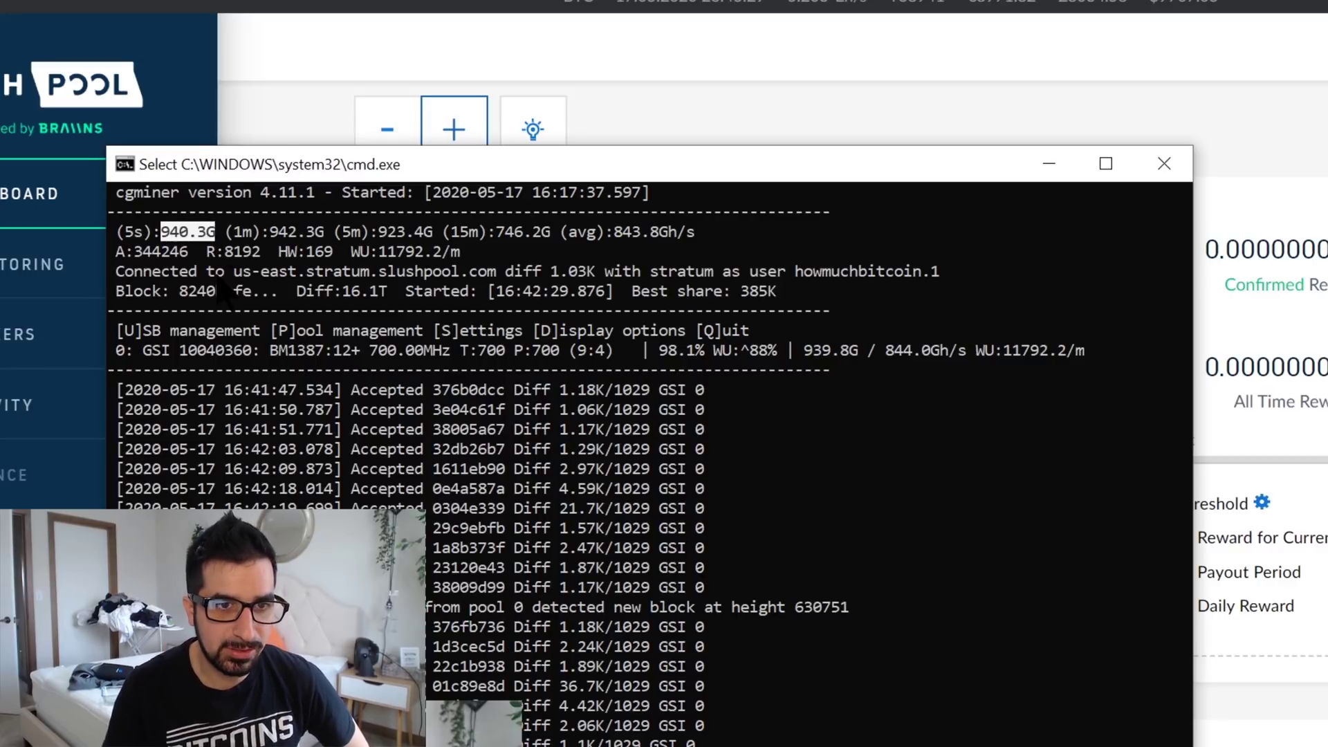
click(391, 254)
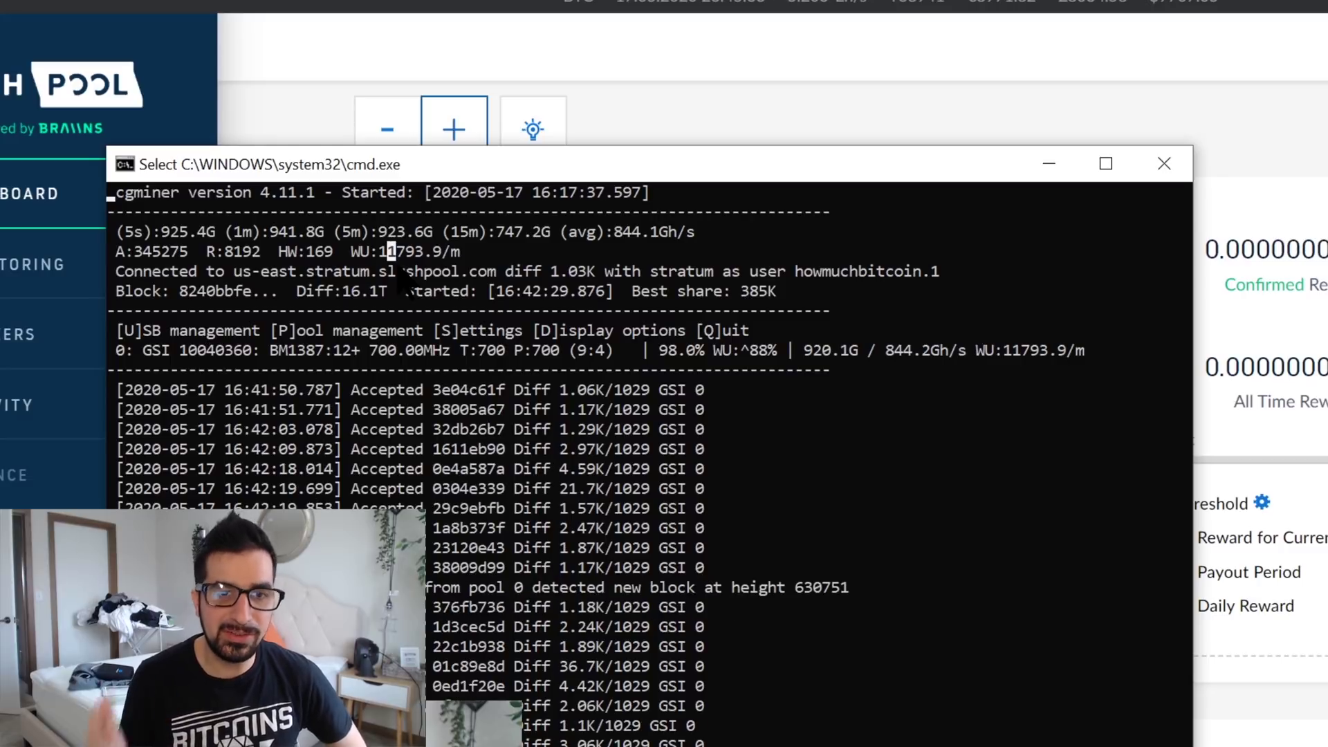
drag(374, 351, 423, 358)
click(436, 352)
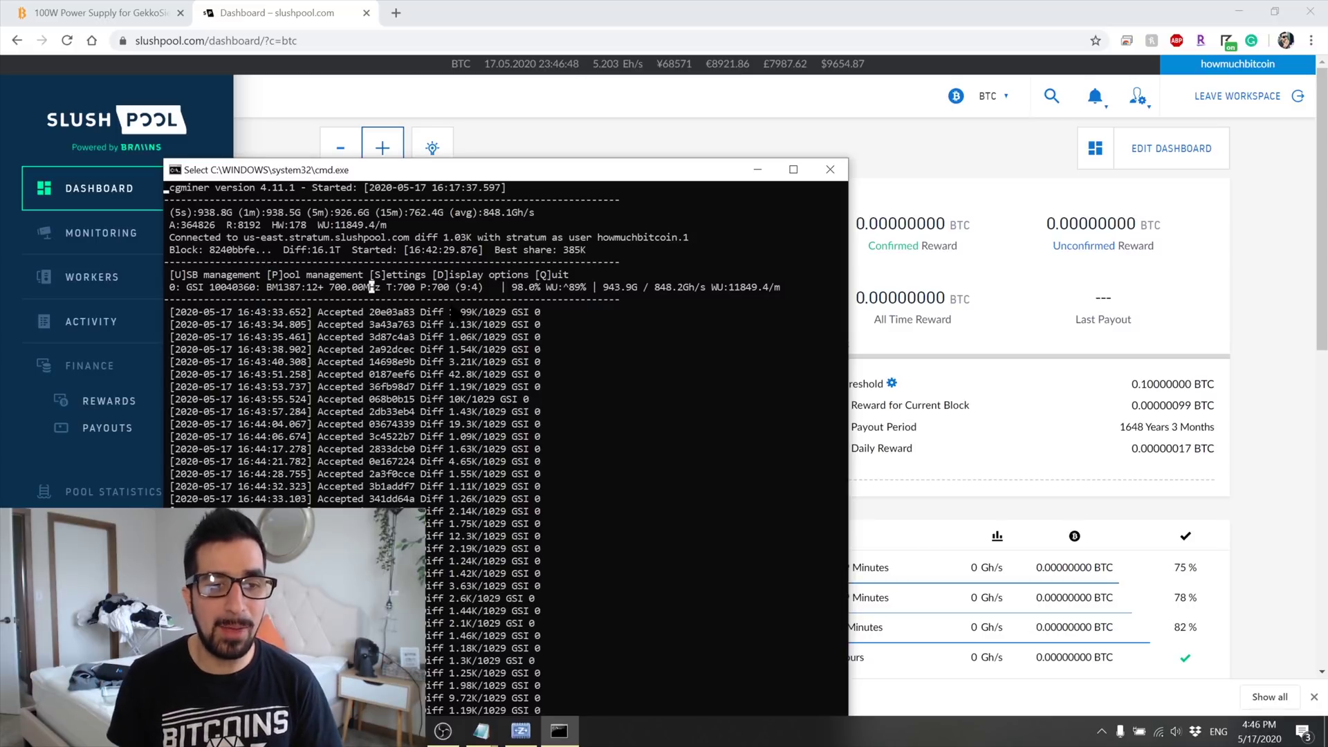
Return to the Slush Pool dashboard and review the reward figures and the 5-minute average hash rate.
key(alt+Tab)
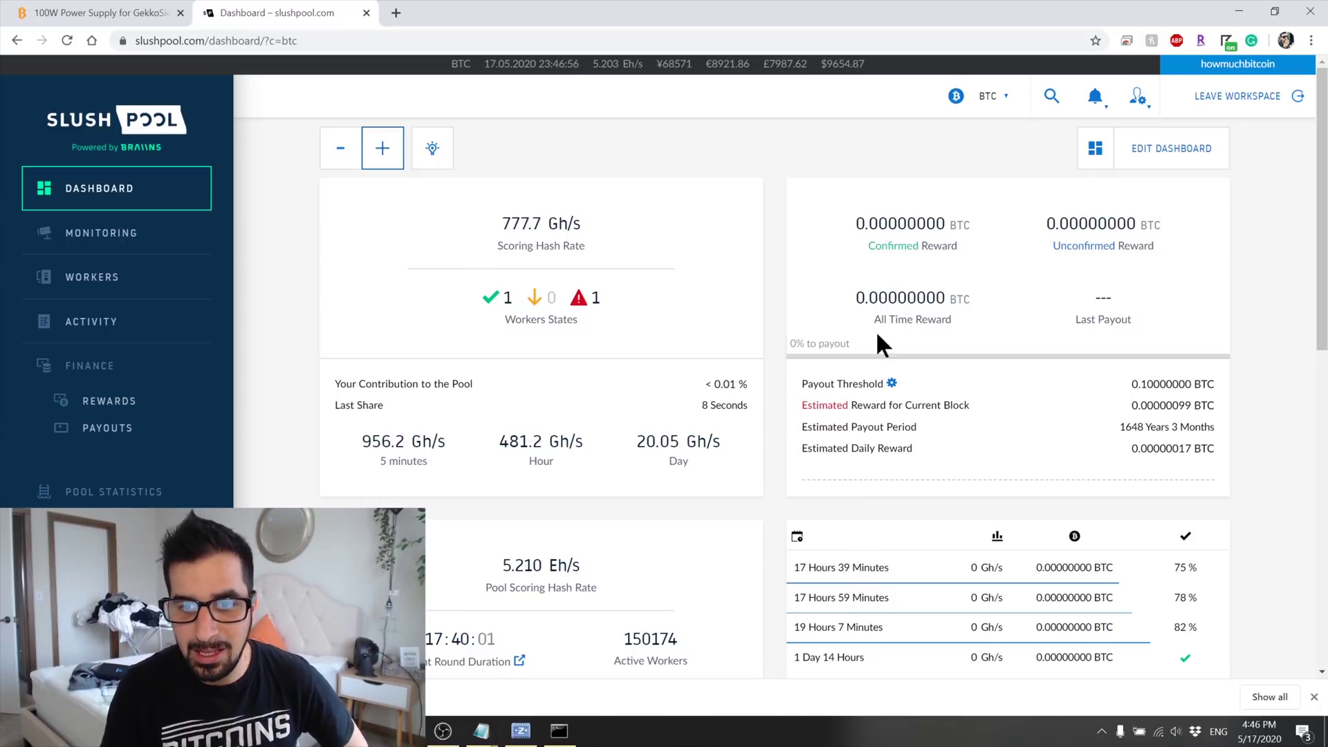
scroll(732, 458, down, 5)
scroll(836, 520, up, 5)
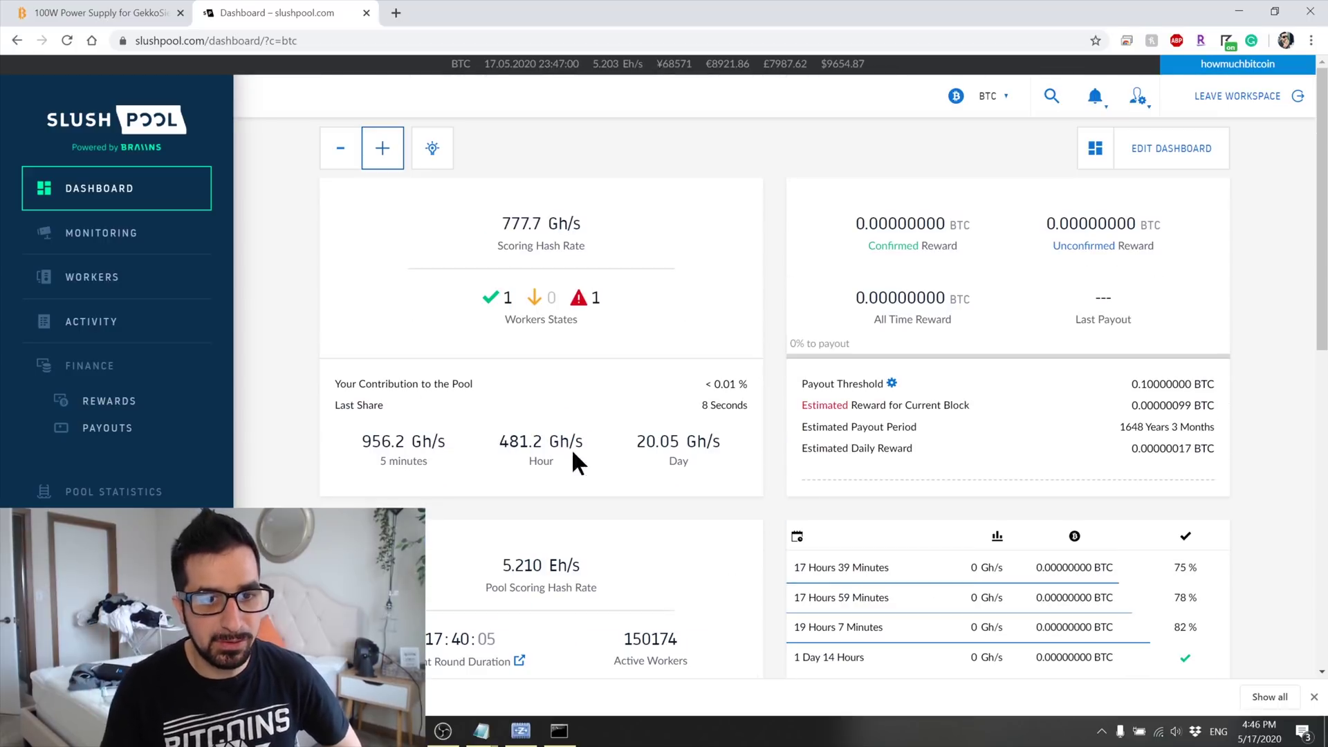
drag(363, 443, 397, 444)
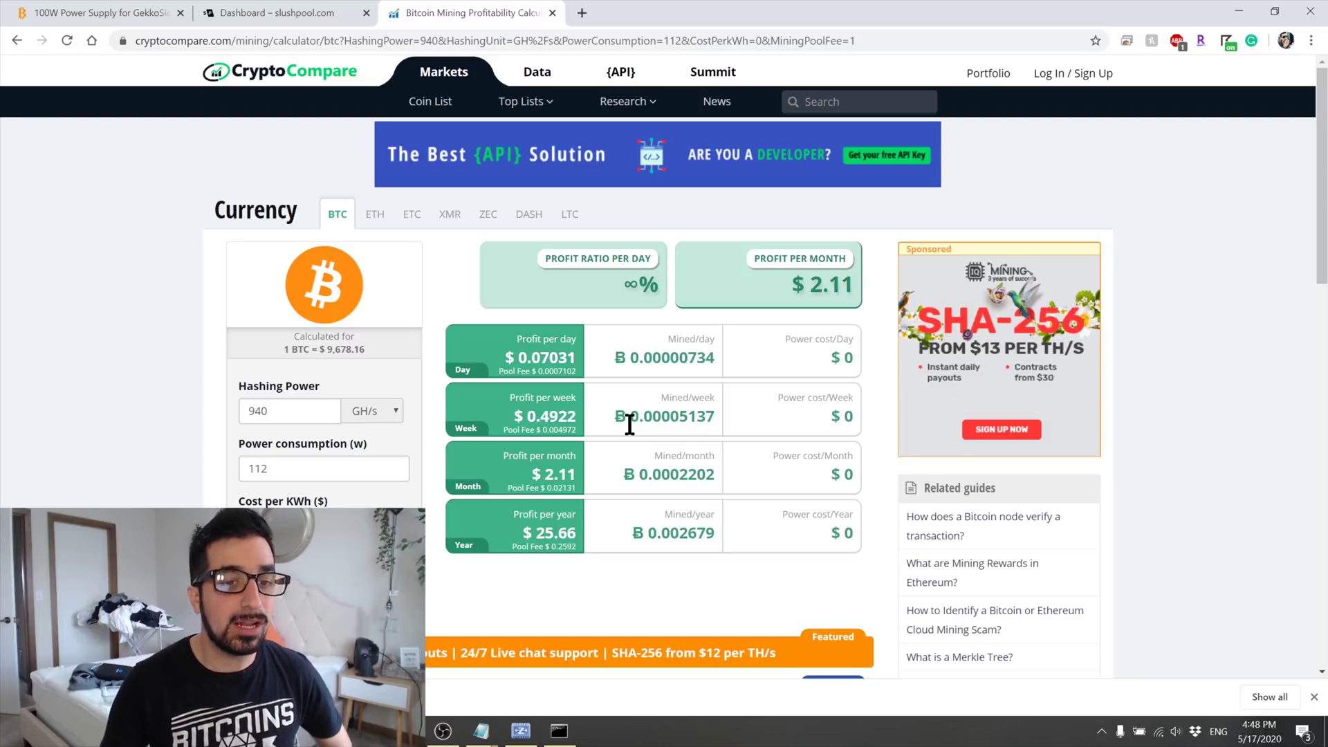
Review the hashing power in the CryptoCompare mining calculator and set the power consumption to 116 W.
scroll(190, 406, down, 2)
drag(332, 252, 109, 249)
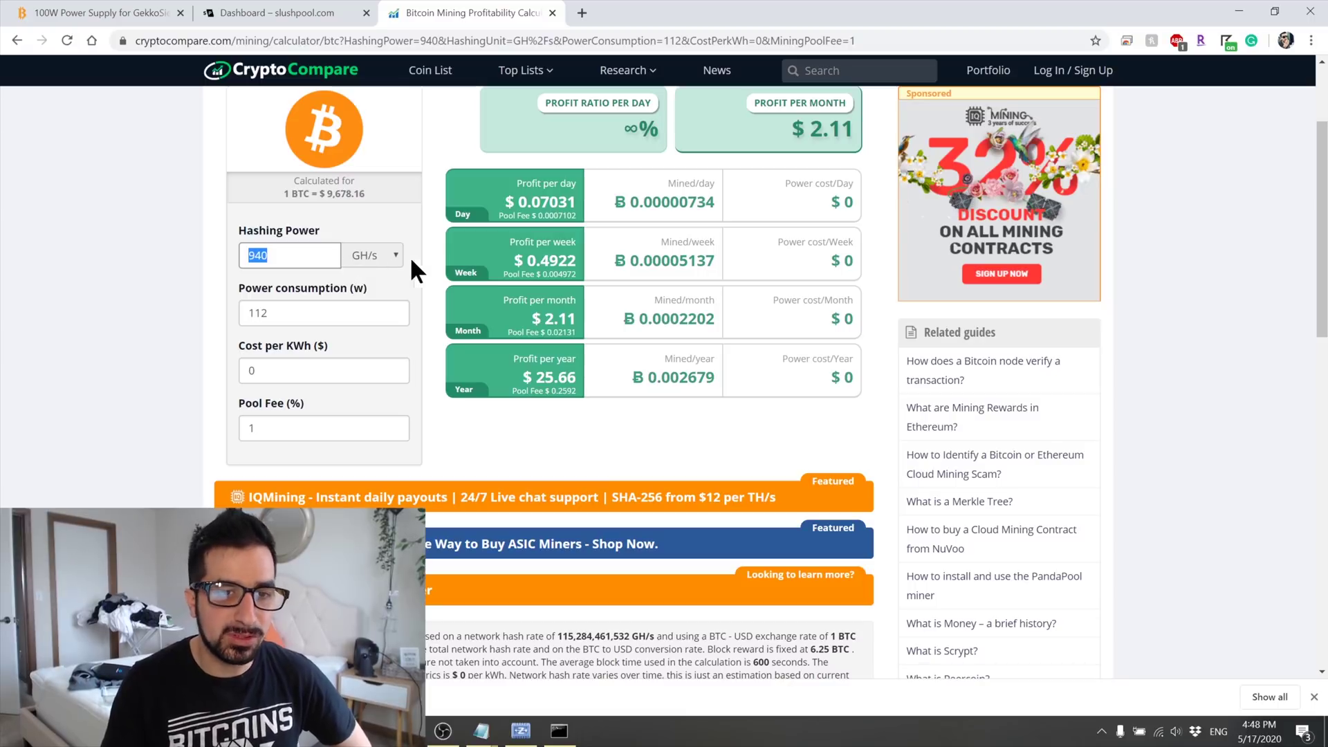
click(342, 313)
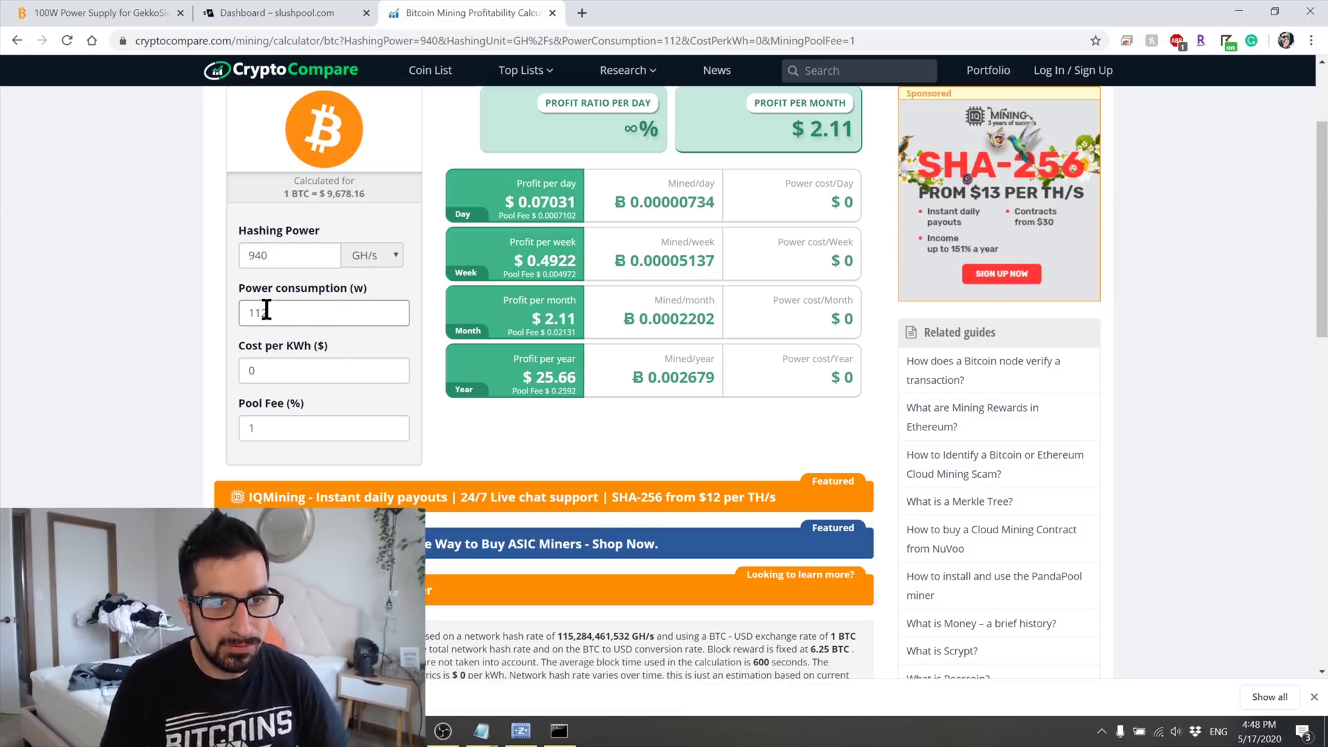
drag(269, 313, 261, 314)
text(6)
Set the electricity cost in the mining calculator to $0.1 per kWh.
click(288, 371)
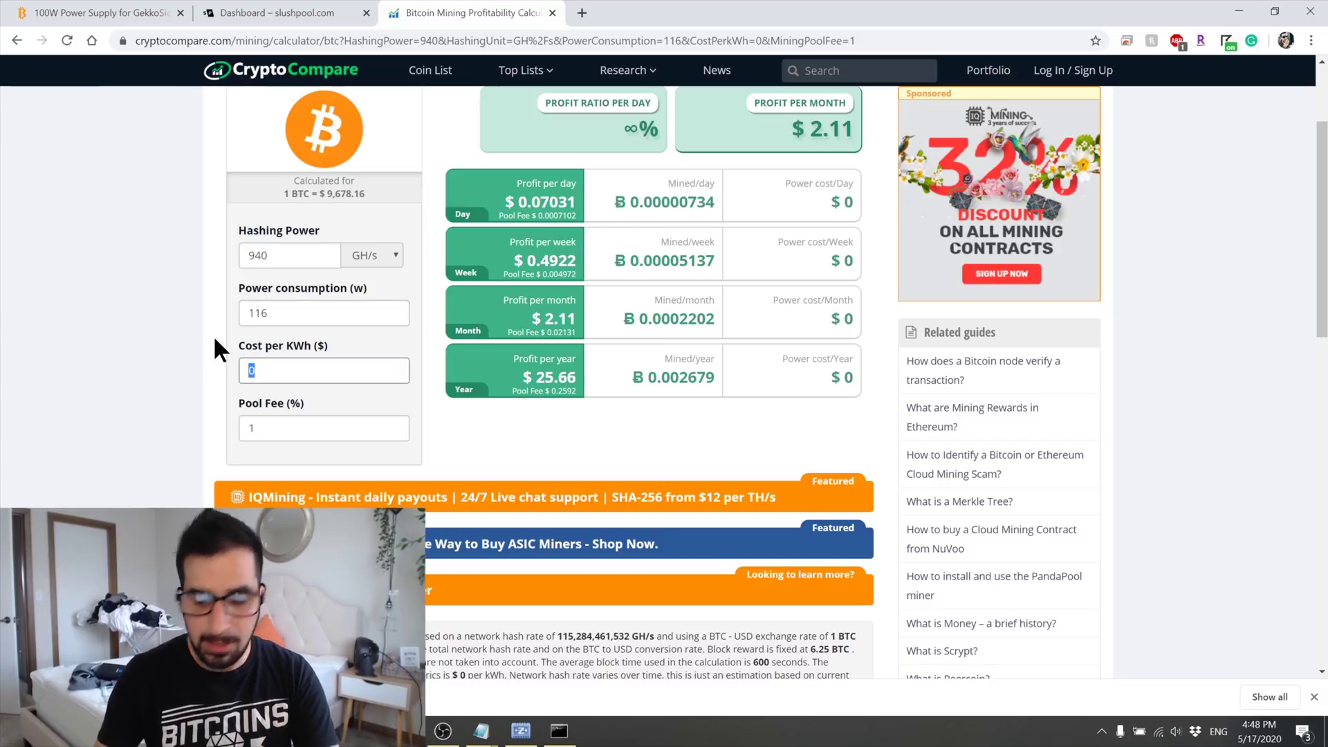
text(.0)
key(BackSpace)
text(1)
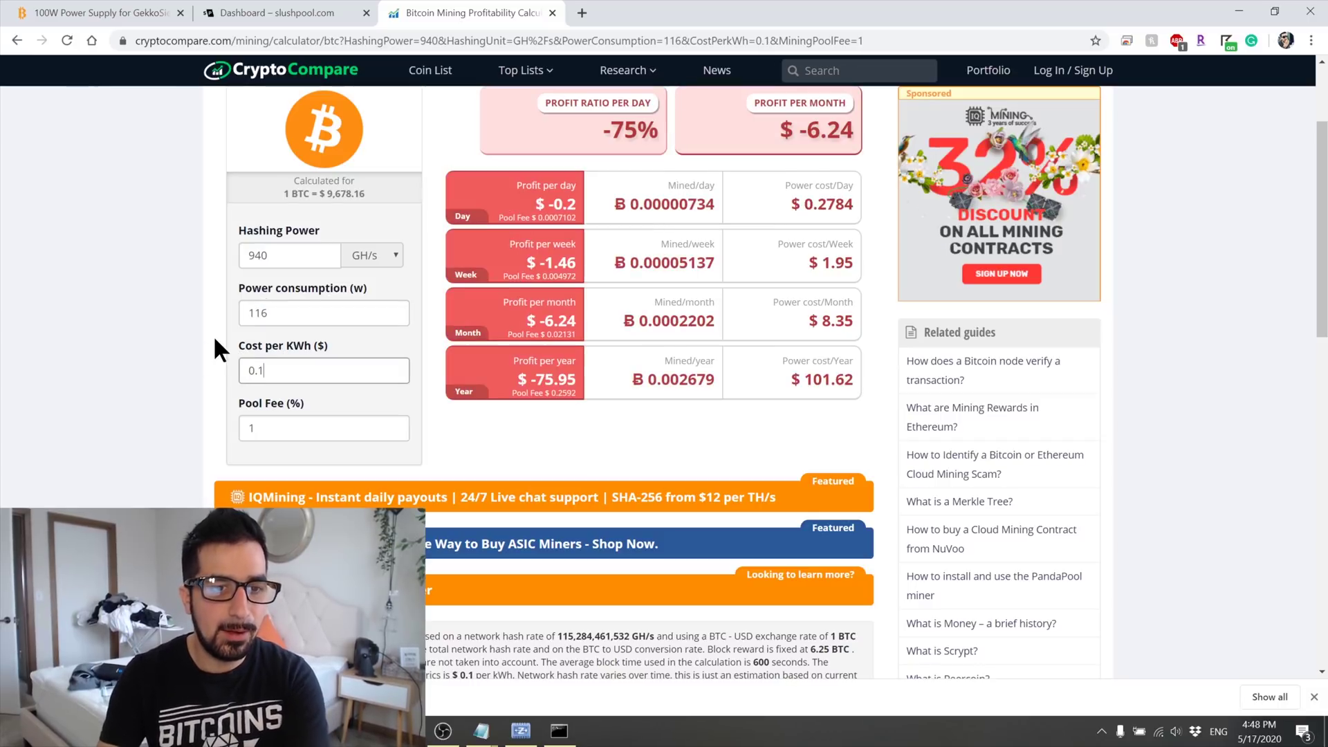
Review the profit figures and set the cost per kWh back to 0.
scroll(228, 342, up, 1)
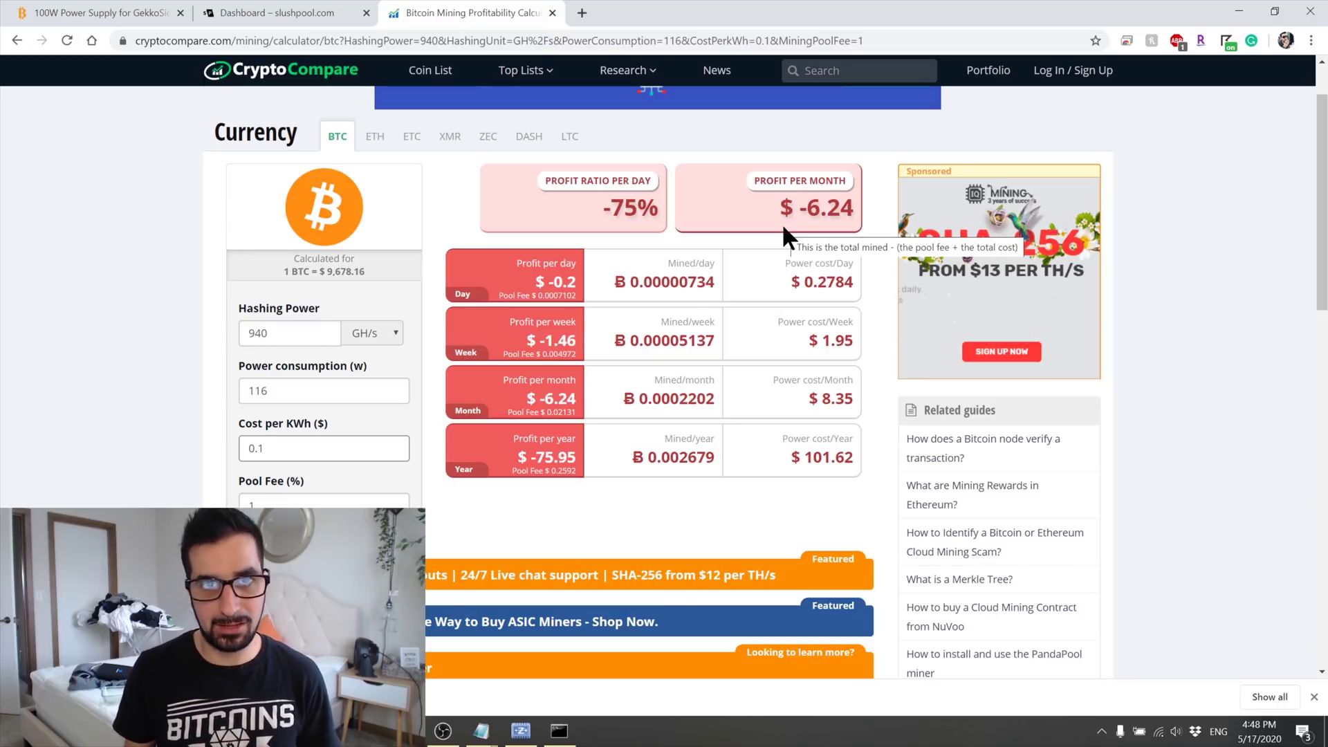
double_click(255, 449)
text(0)
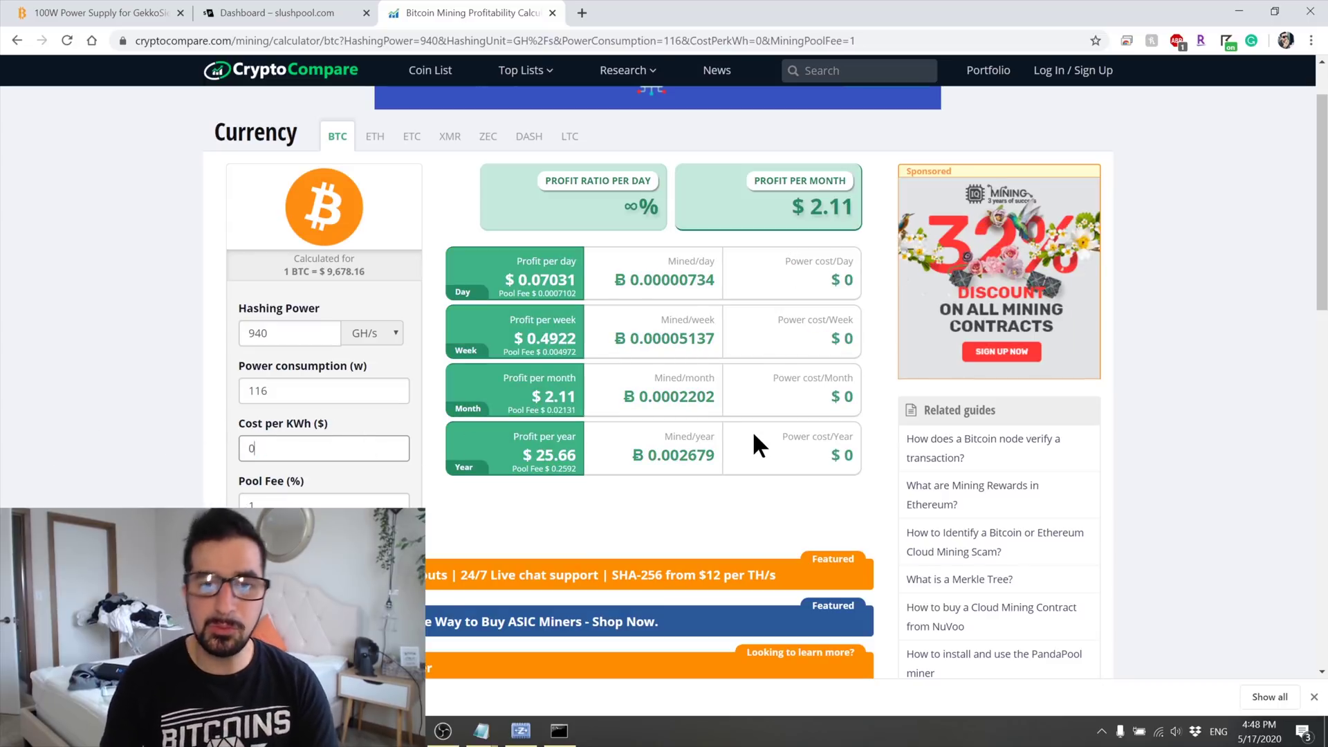